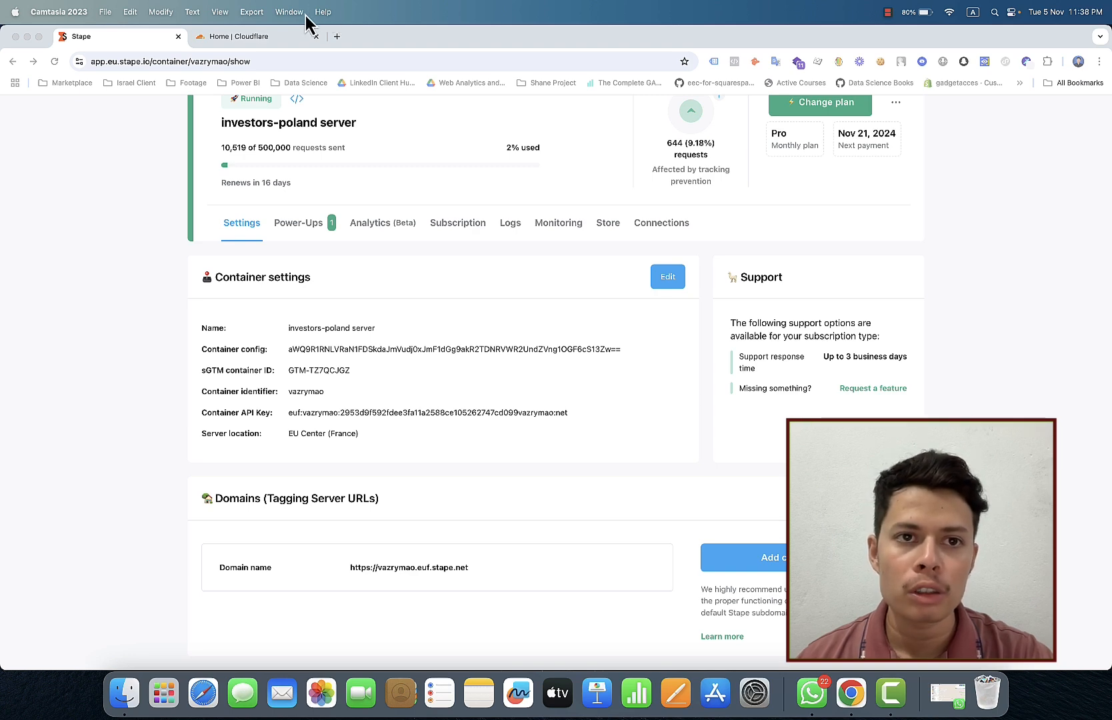
Step: Start adding a custom domain to the investors-poland server container in Stape
left_click(280, 40)
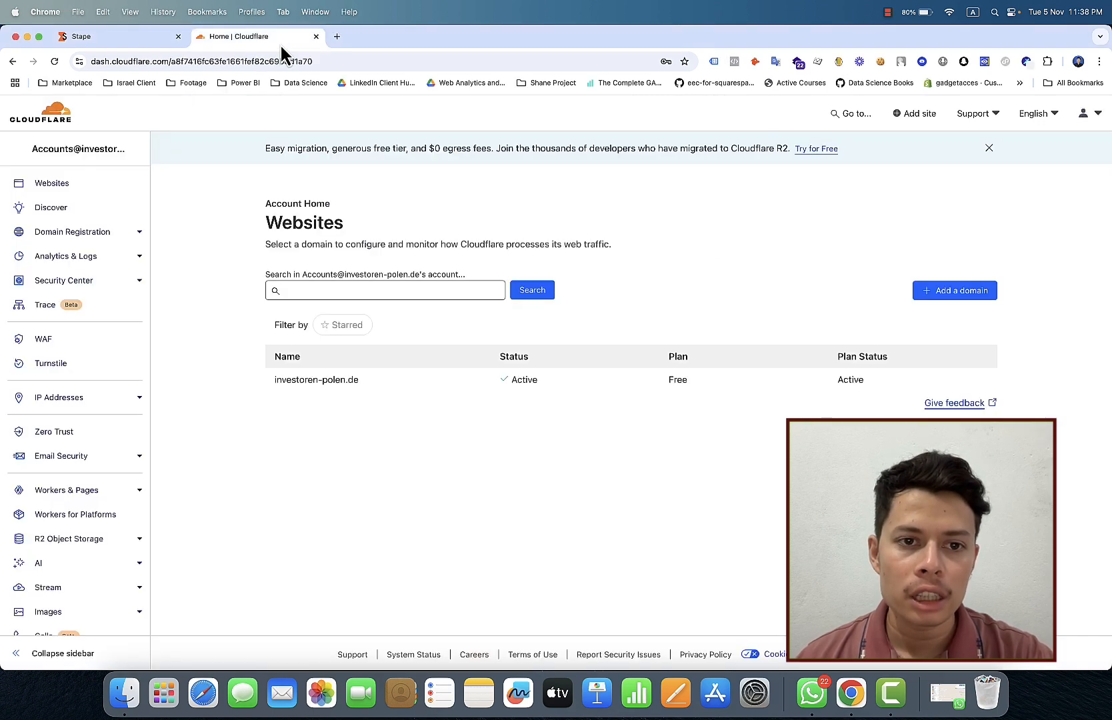
left_click(379, 287)
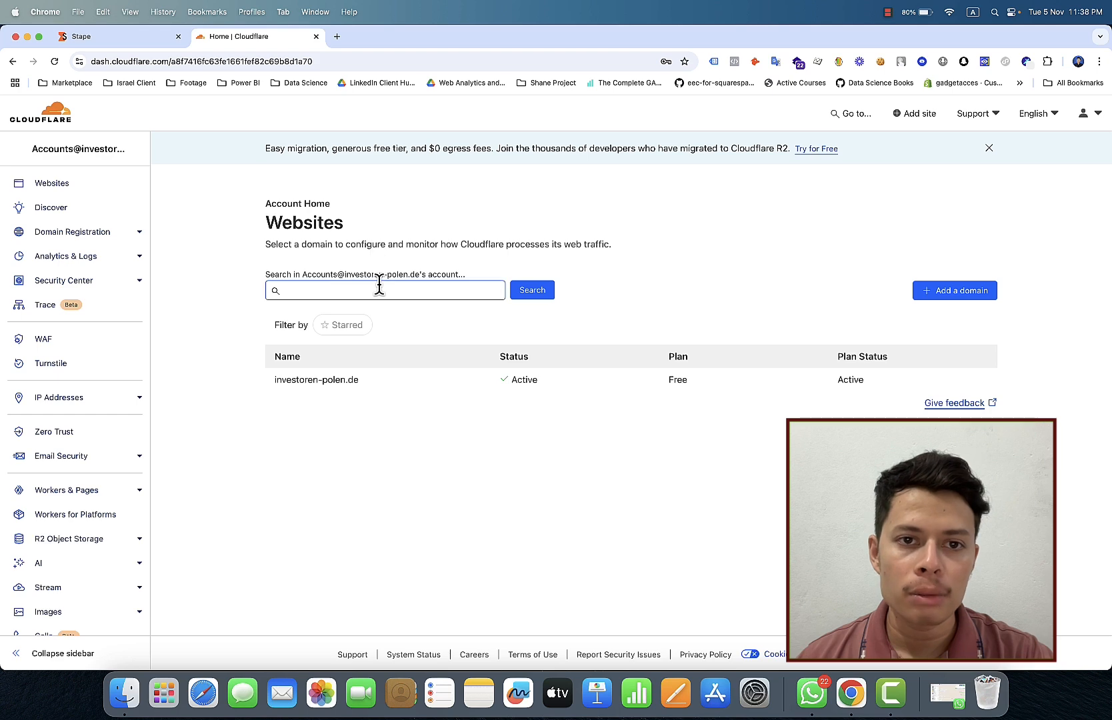
left_click(140, 45)
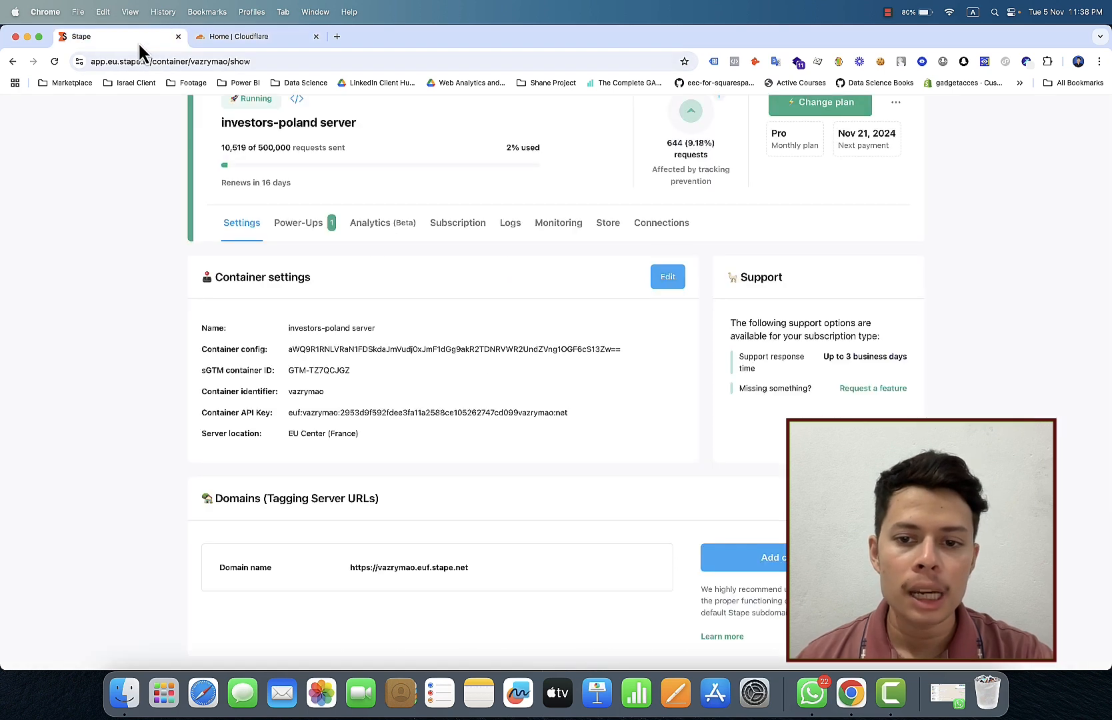
left_click(736, 566)
scroll(627, 528, "down", 3)
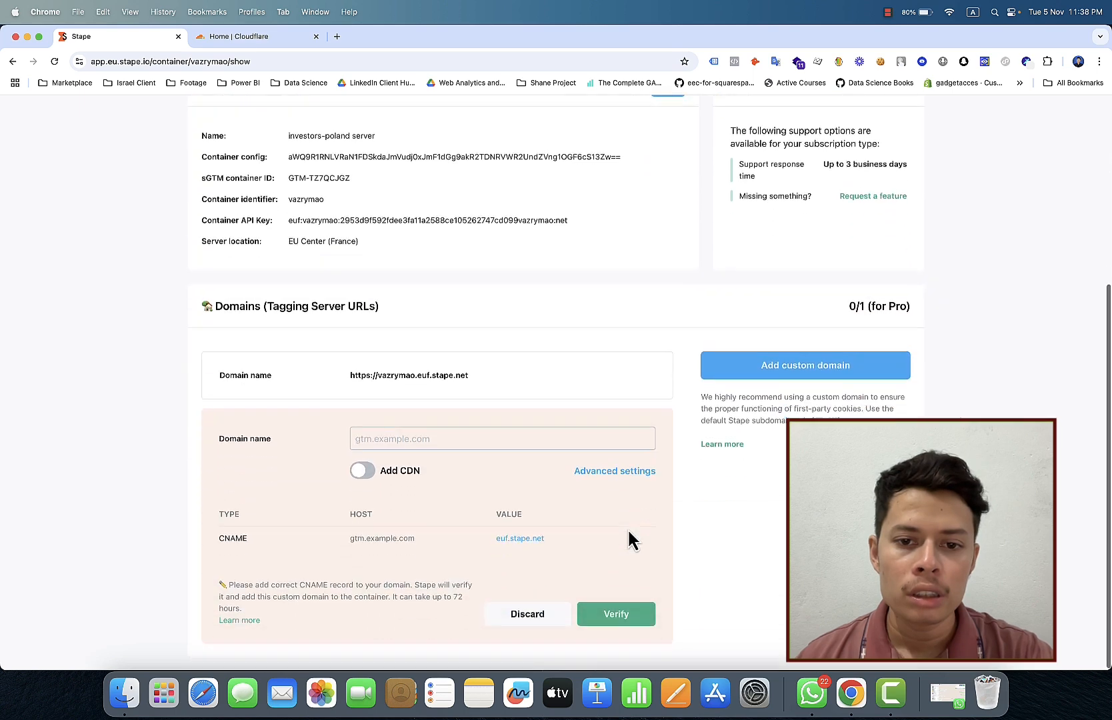
left_click(516, 438)
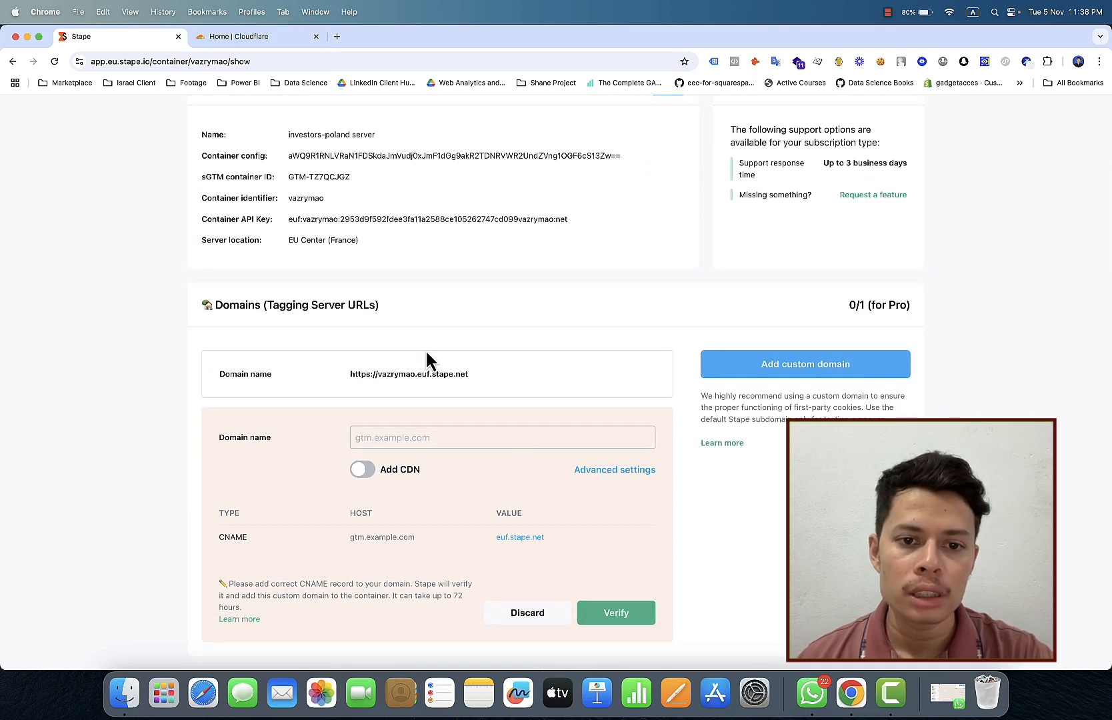
Step: Look up the website address investoren-polen.de/danzig-expose/report-anfragen/ in a new browser tab and copy it
left_click(337, 36)
left_click(337, 59)
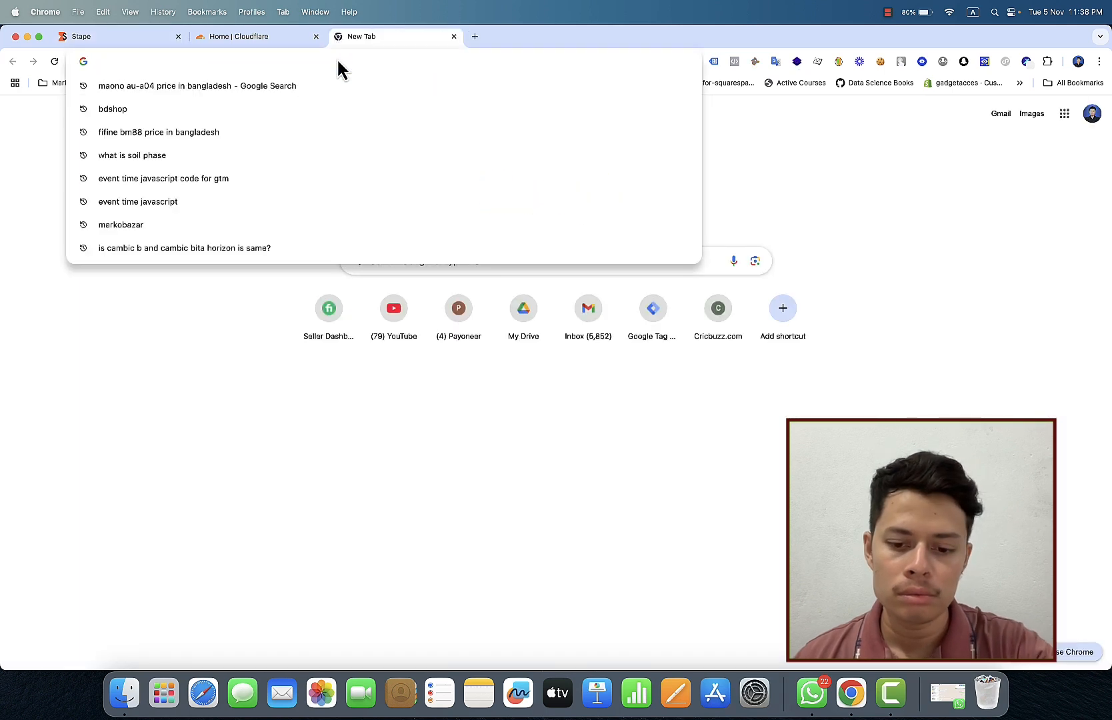
type("in")
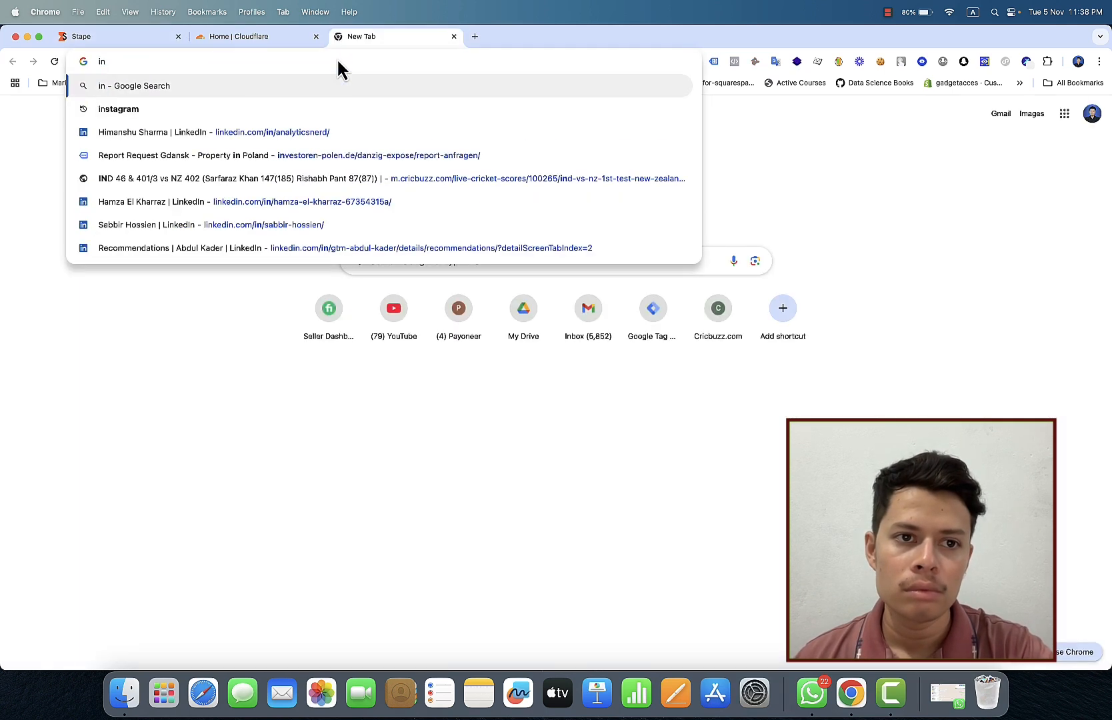
type("v")
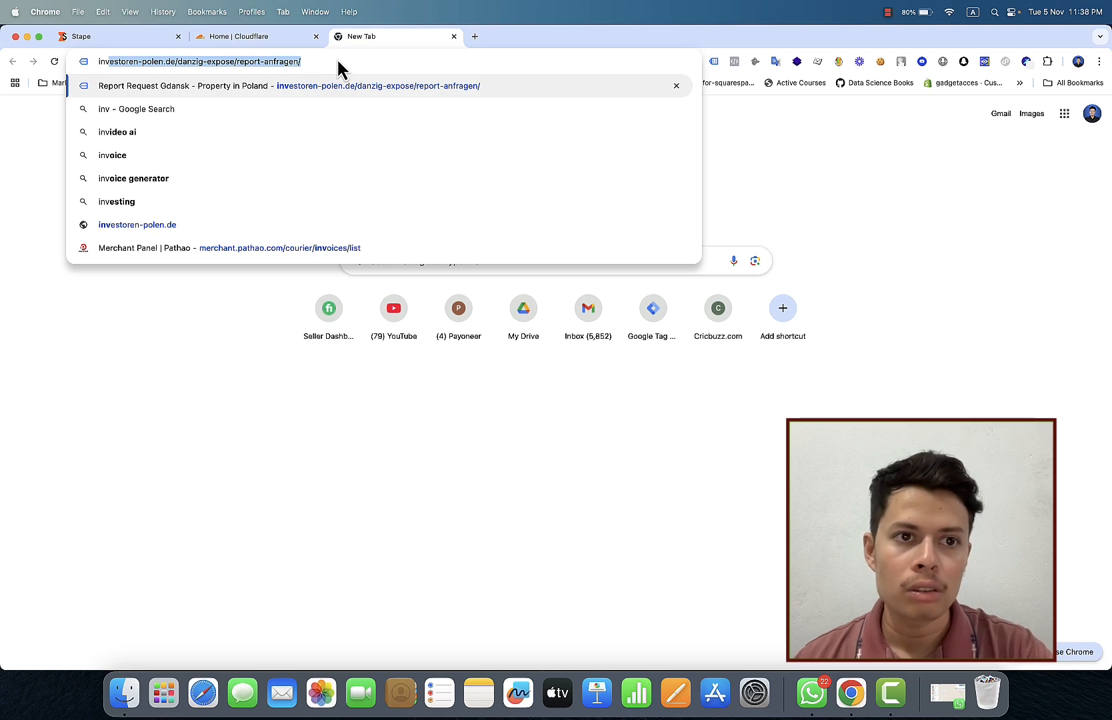
key("super+a")
key("super+c")
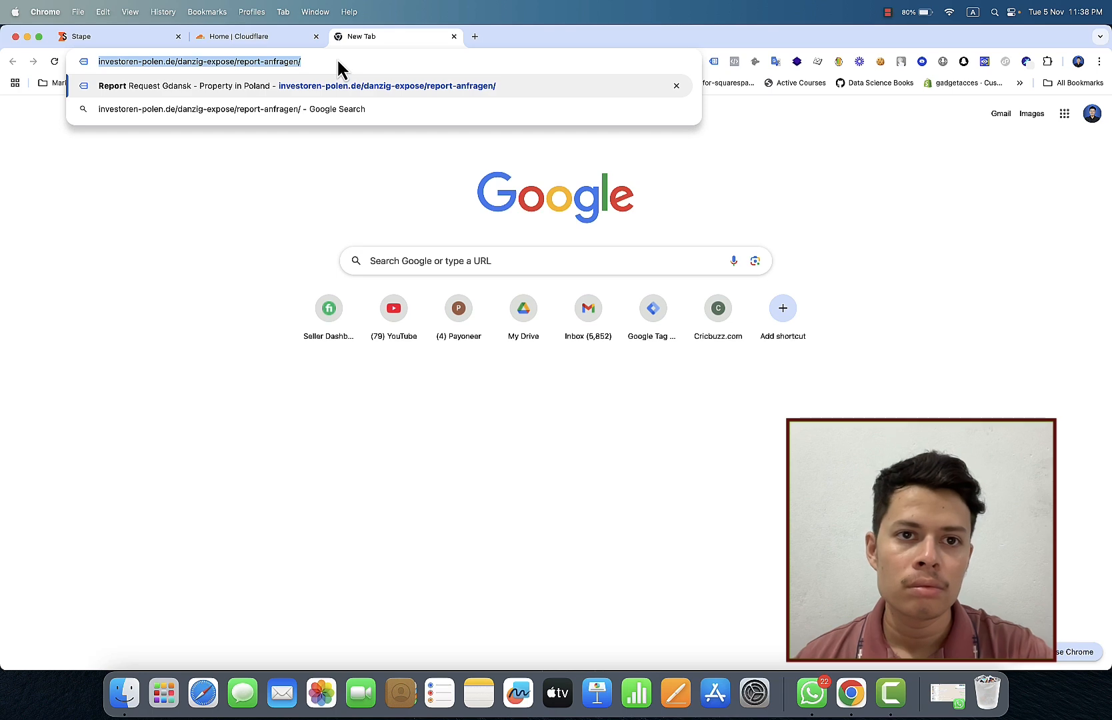
Step: Paste the copied website address as the custom domain name in Stape
left_click(293, 39)
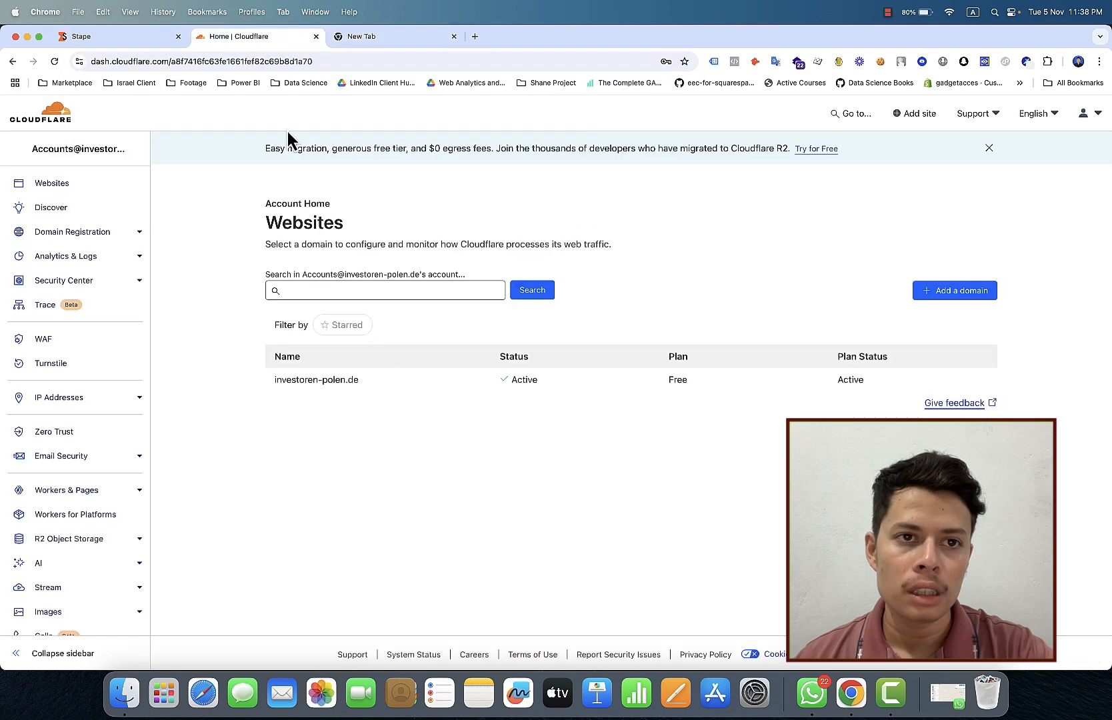
left_click(107, 42)
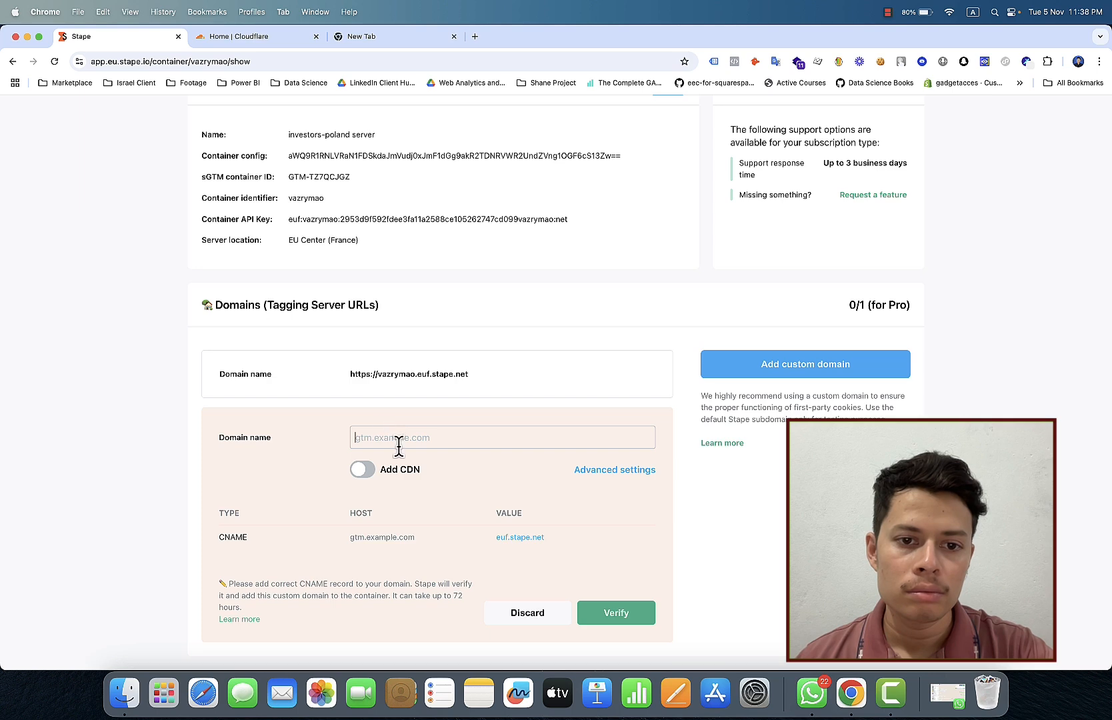
right_click(399, 447)
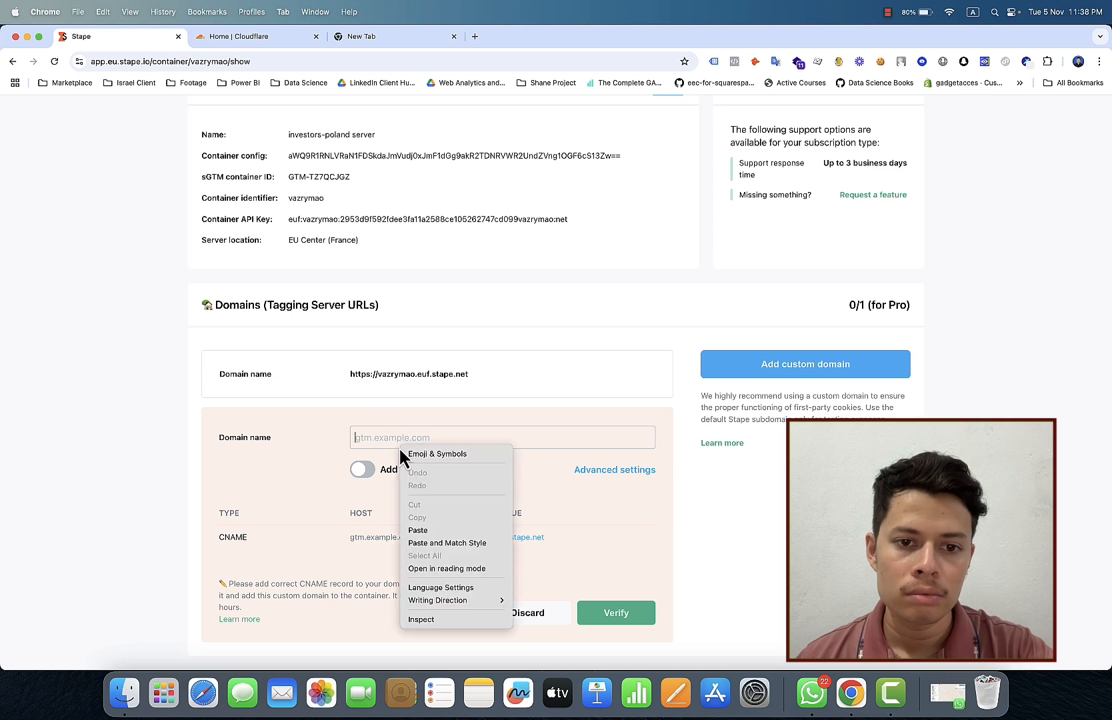
left_click(425, 533)
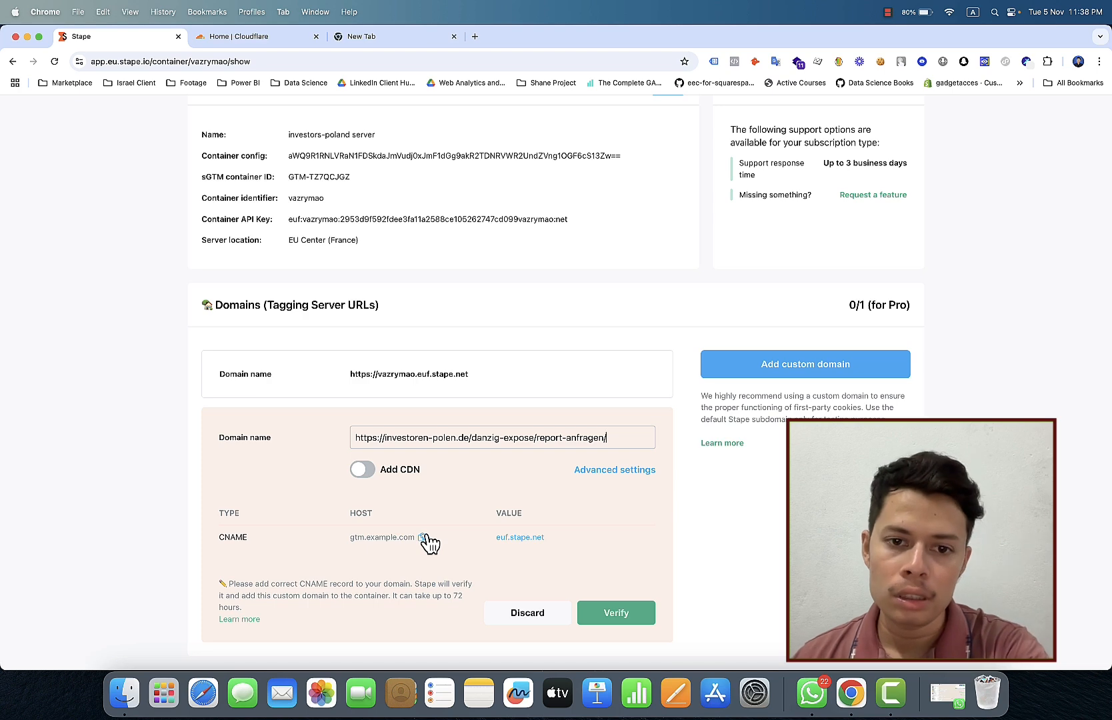
key("BackSpace")
key("BackSpace")
key("BackSpace")
key("BackSpace")
key("BackSpace")
key("BackSpace")
key("BackSpace")
key("BackSpace")
key("BackSpace")
key("BackSpace")
key("BackSpace")
key("BackSpace")
key("BackSpace")
key("BackSpace")
key("BackSpace")
key("BackSpace")
key("BackSpace")
key("BackSpace")
key("BackSpace")
key("BackSpace")
key("BackSpace")
key("BackSpace")
key("BackSpace")
key("BackSpace")
key("BackSpace")
key("BackSpace")
key("BackSpace")
key("BackSpace")
key("BackSpace")
key("BackSpace")
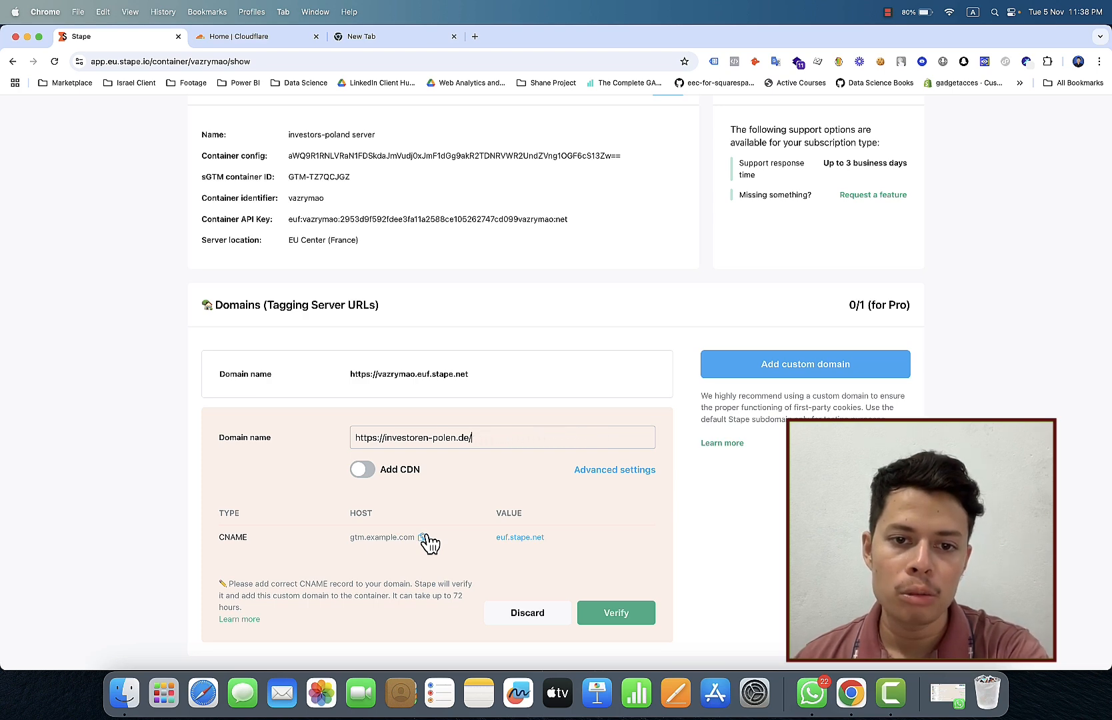
key("BackSpace")
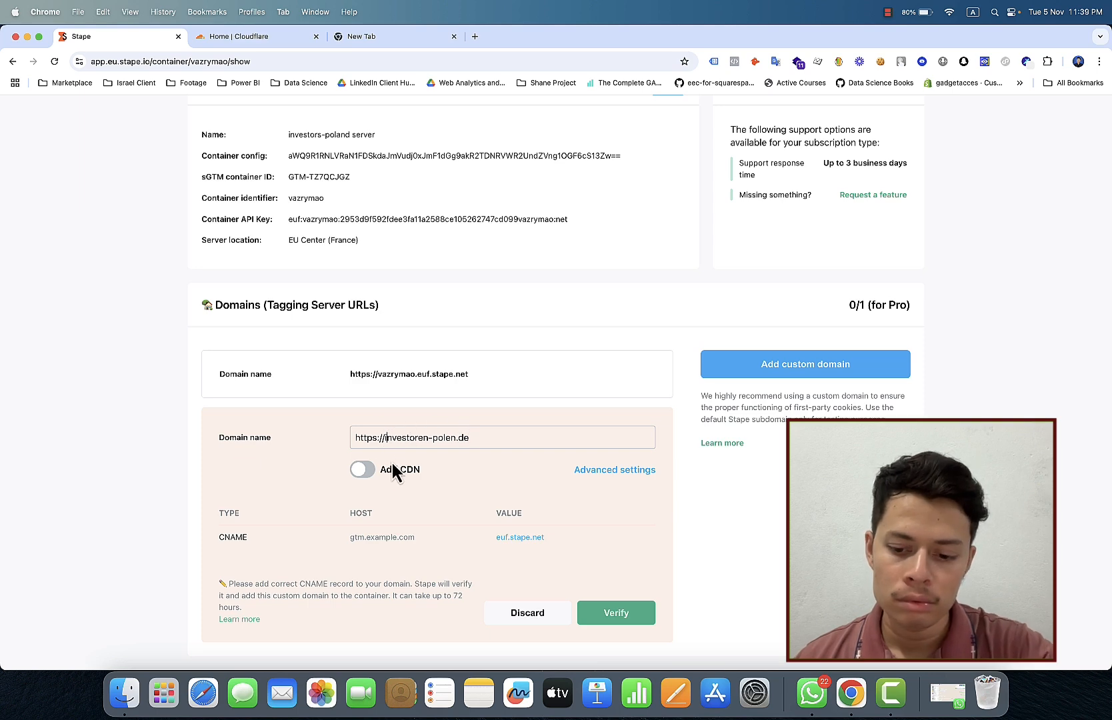
key("BackSpace")
key("BackSpace")
key("BackSpace")
key("BackSpace")
key("BackSpace")
key("BackSpace")
key("BackSpace")
key("BackSpace")
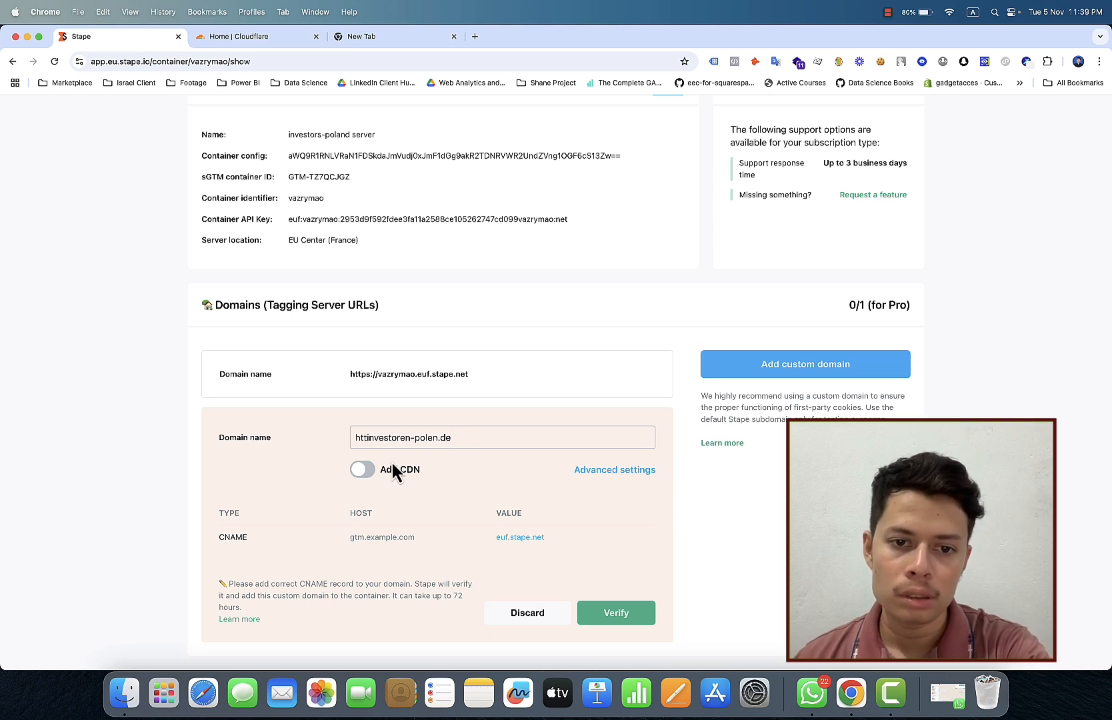
type("s")
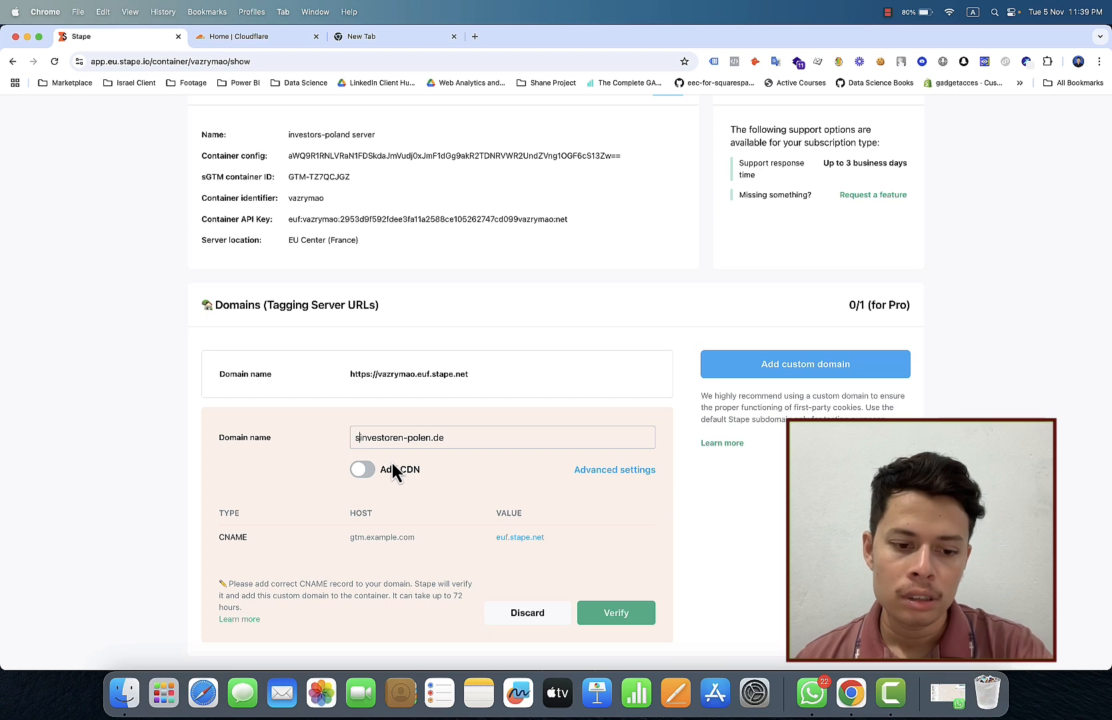
type("s")
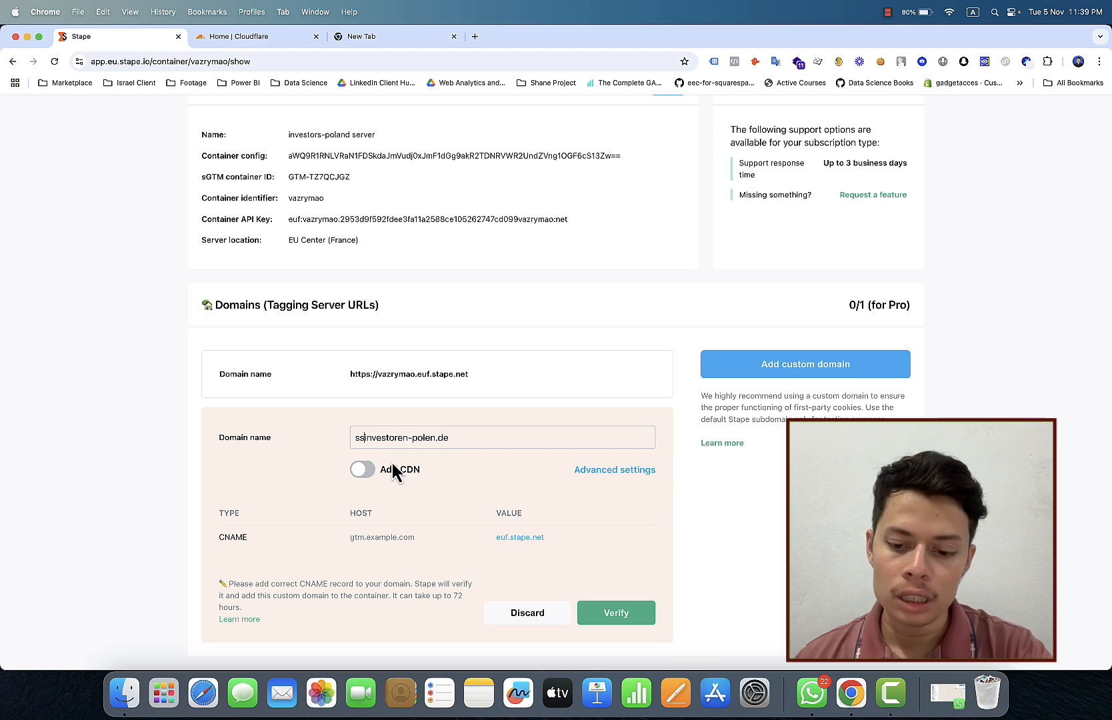
type(".")
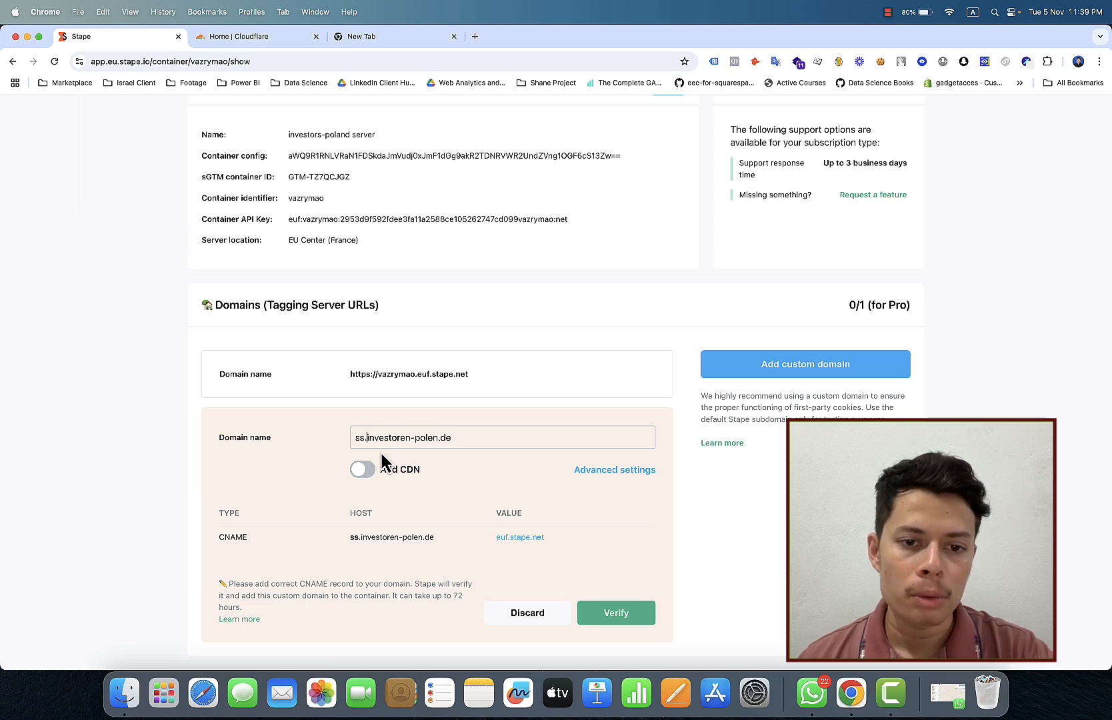
Step: Enable the CDN with the Stape Global CDN option for the custom domain and review the required CNAME records
left_click(367, 469)
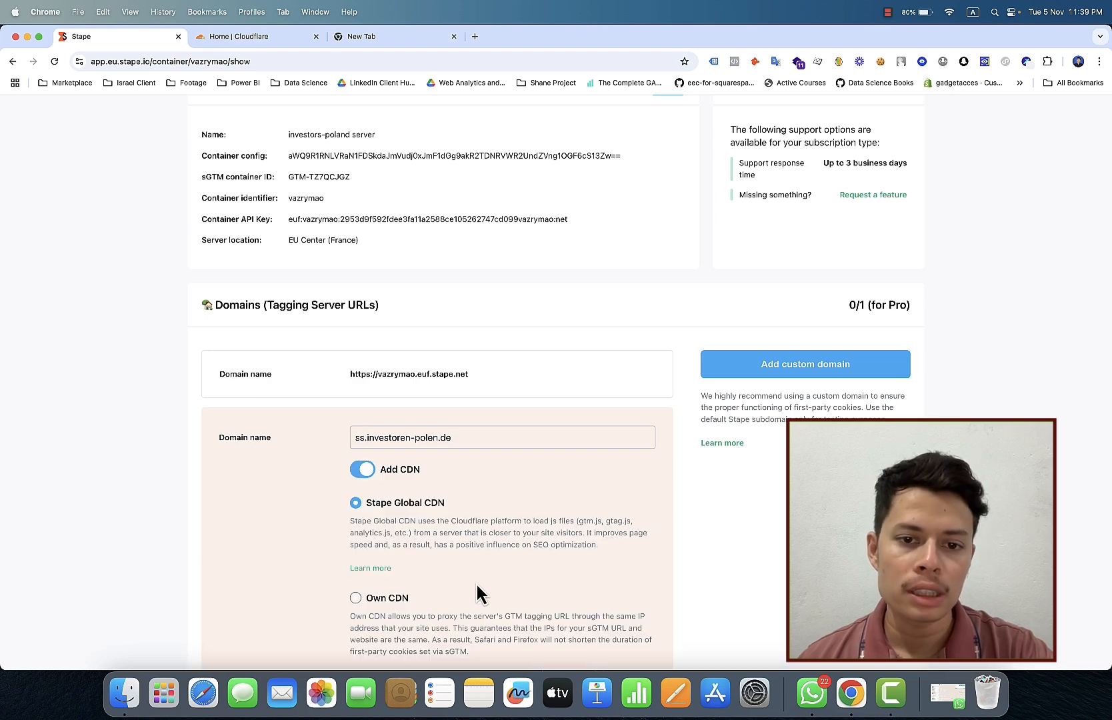
scroll(479, 595, "down", 1)
scroll(476, 584, "down", 4)
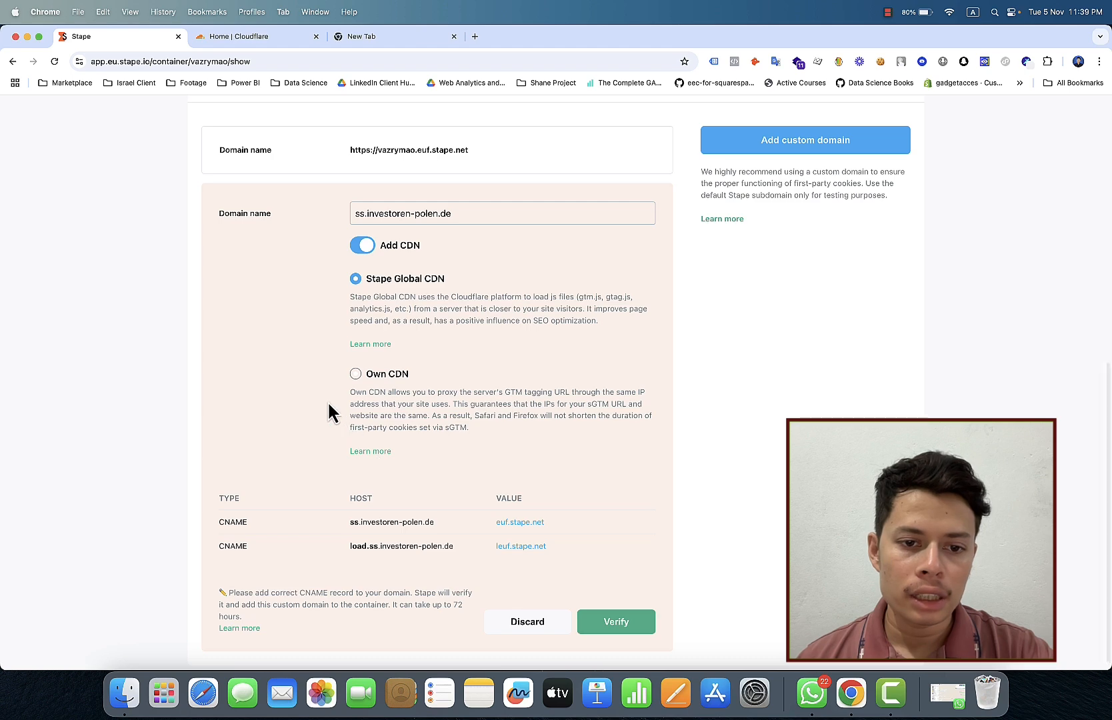
mouse_move(454, 528)
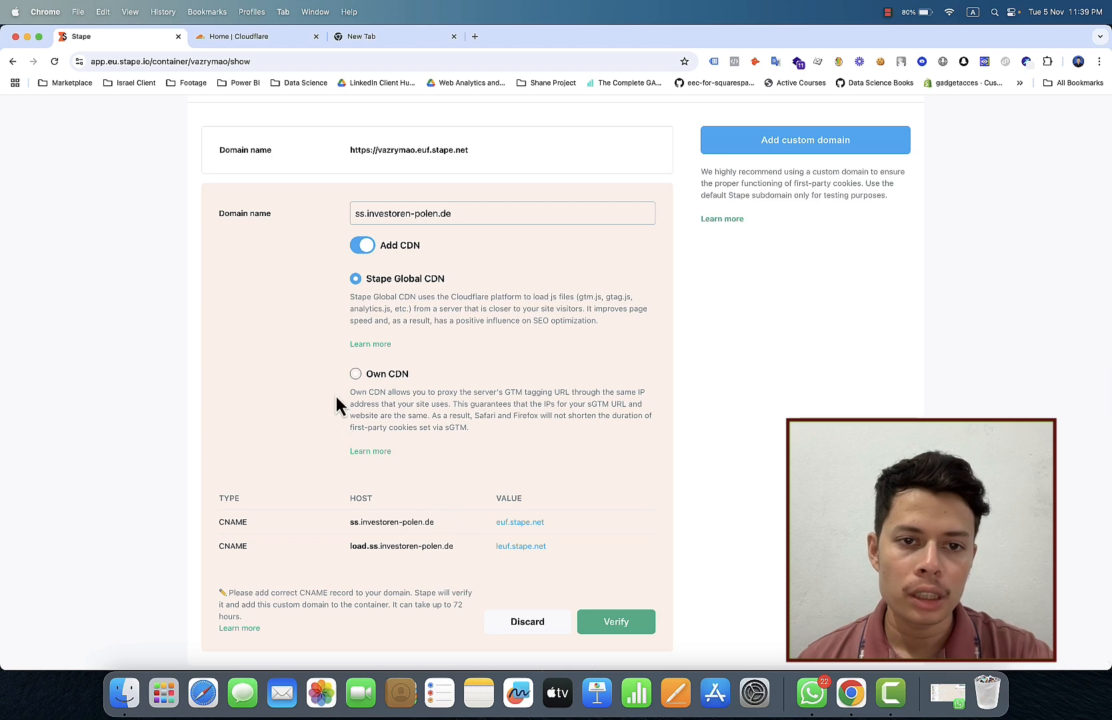
scroll(329, 397, "up", 5)
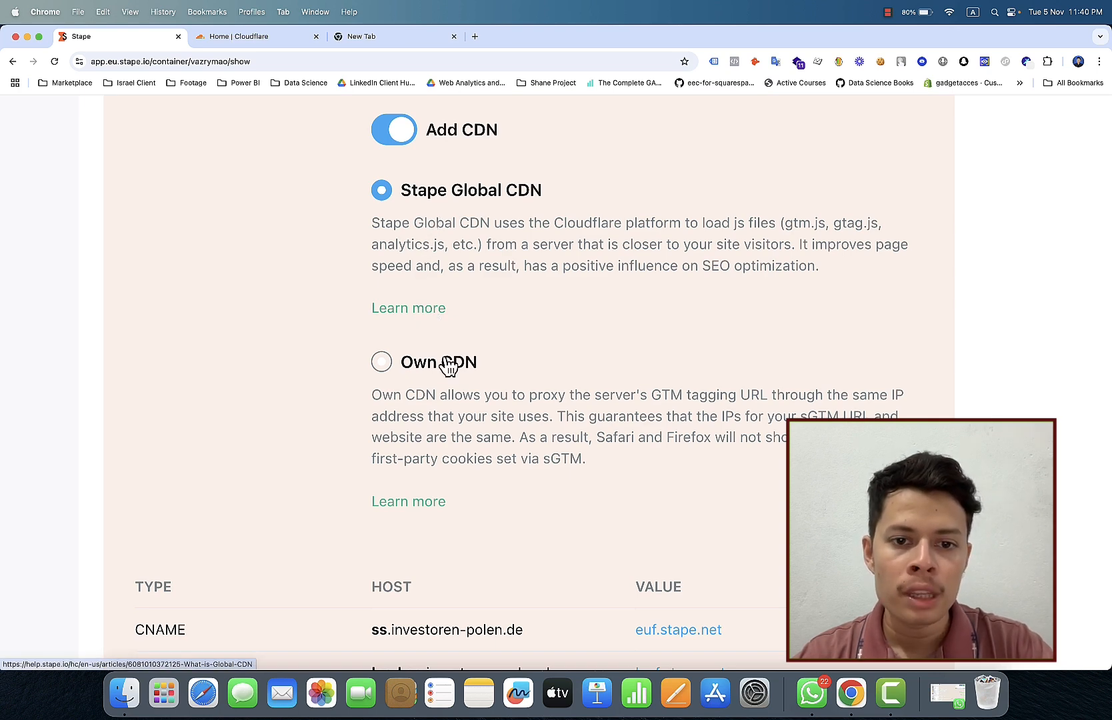
scroll(454, 380, "down", 4)
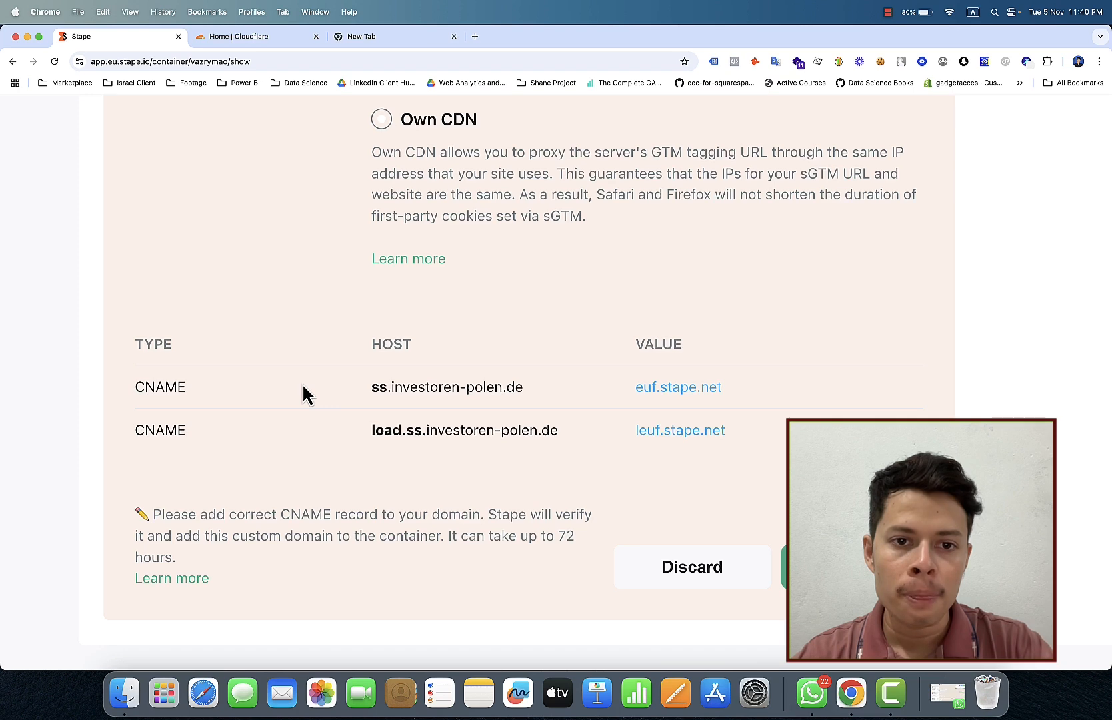
Step: Copy the ss.investoren-polen.de host from Stape and open the DNS records of investoren-polen.de in Cloudflare
mouse_move(397, 401)
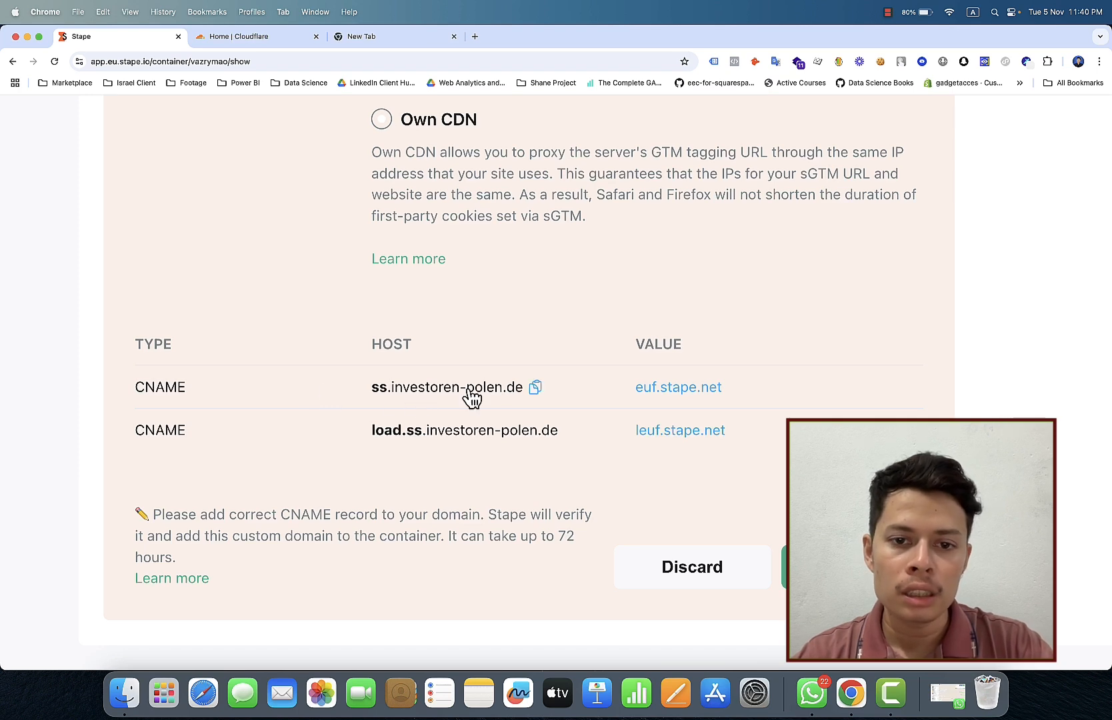
left_click(536, 392)
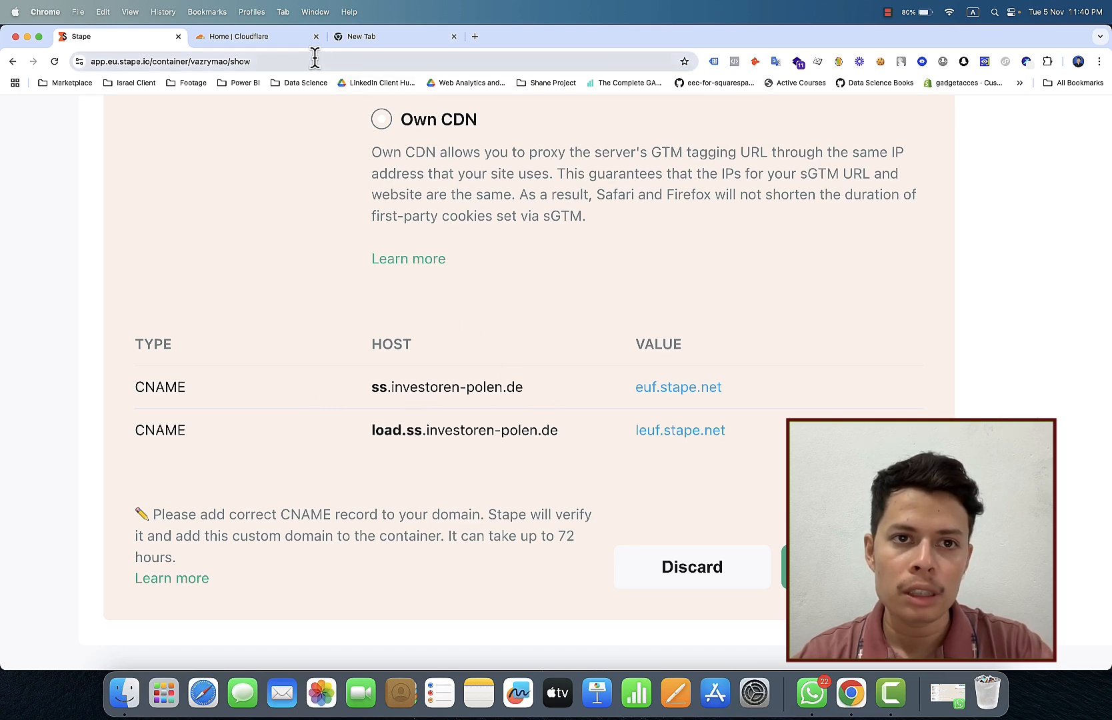
left_click(286, 37)
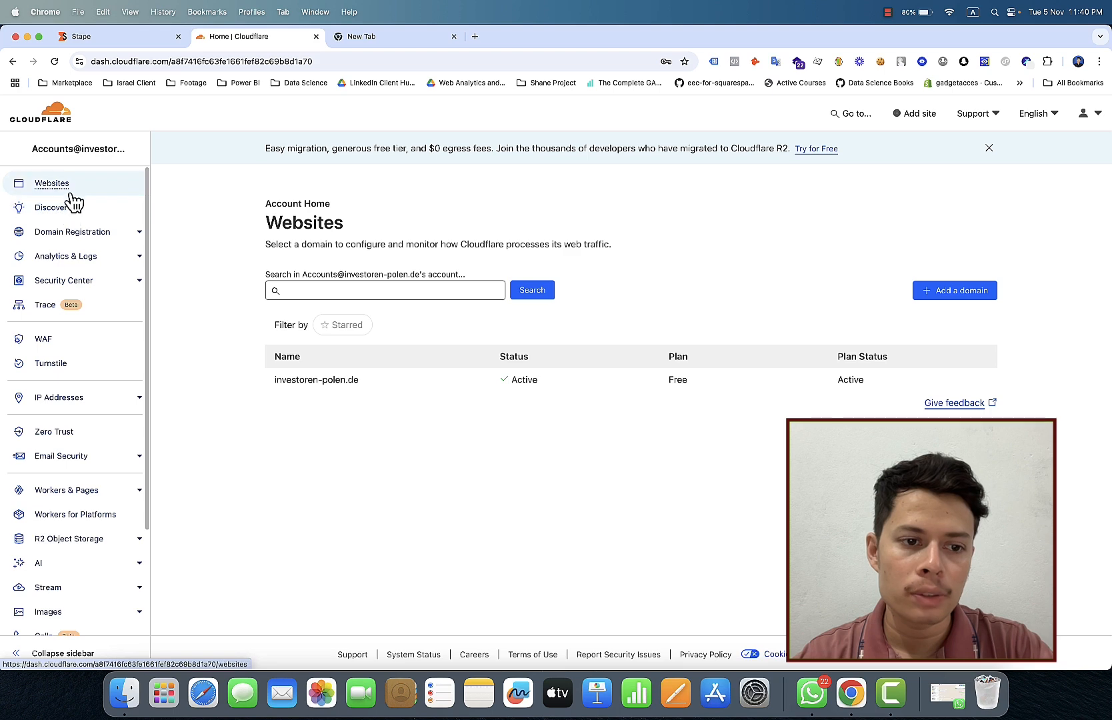
scroll(82, 280, "down", 2)
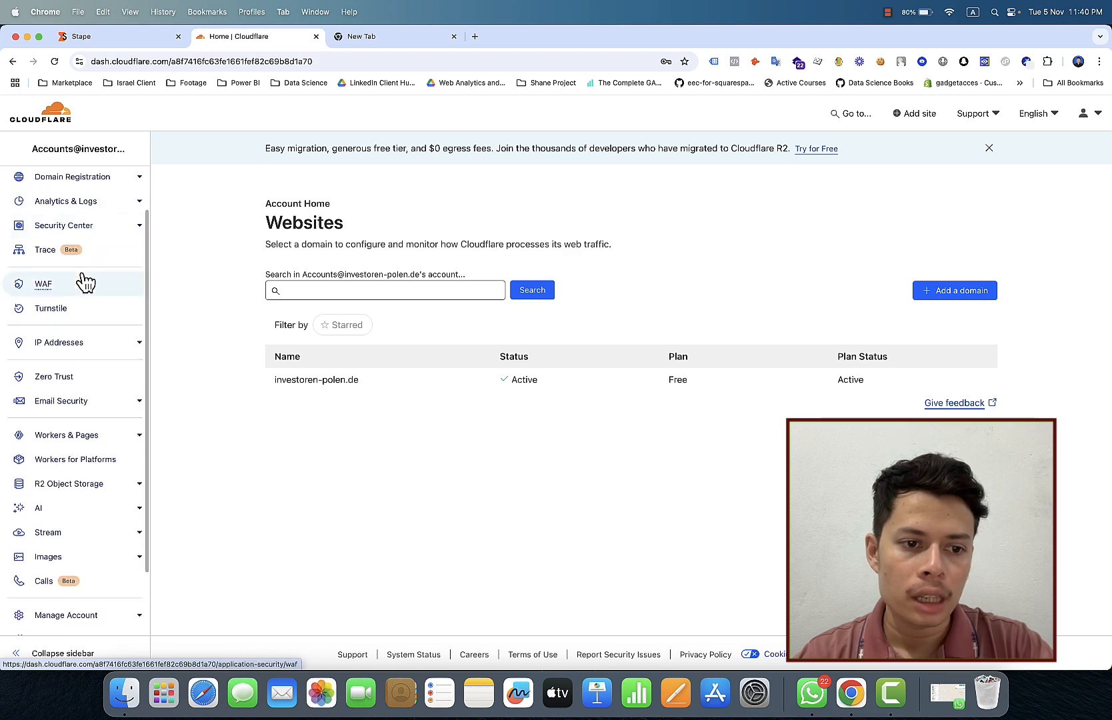
scroll(86, 276, "down", 3)
scroll(85, 273, "up", 5)
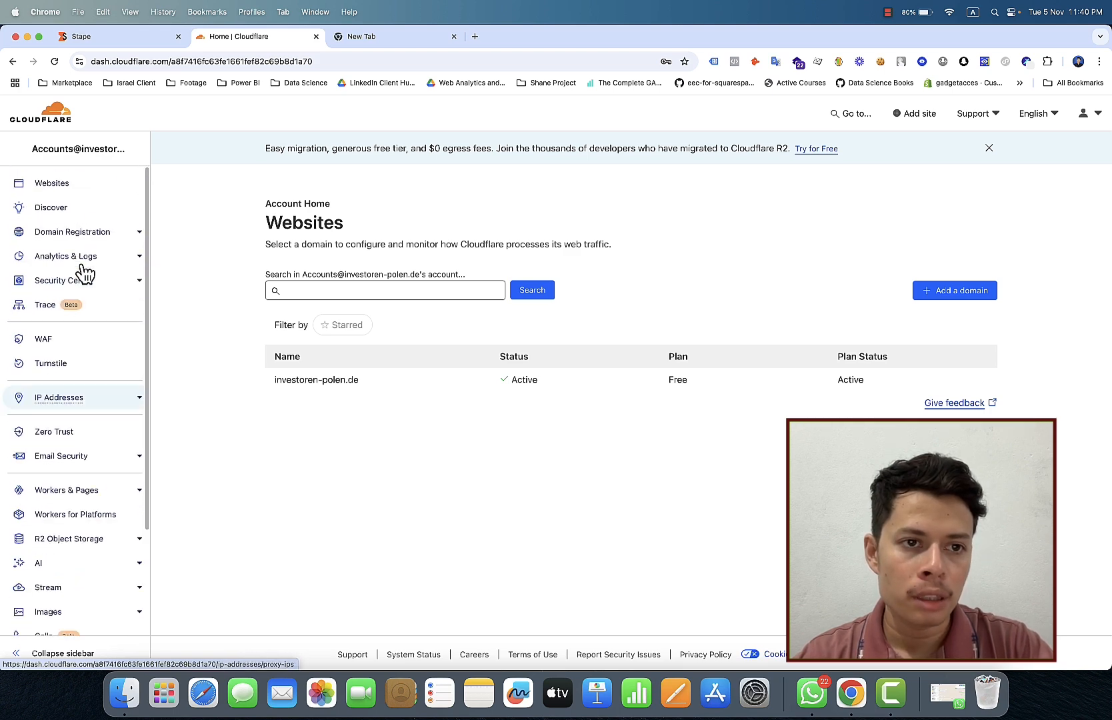
left_click(65, 190)
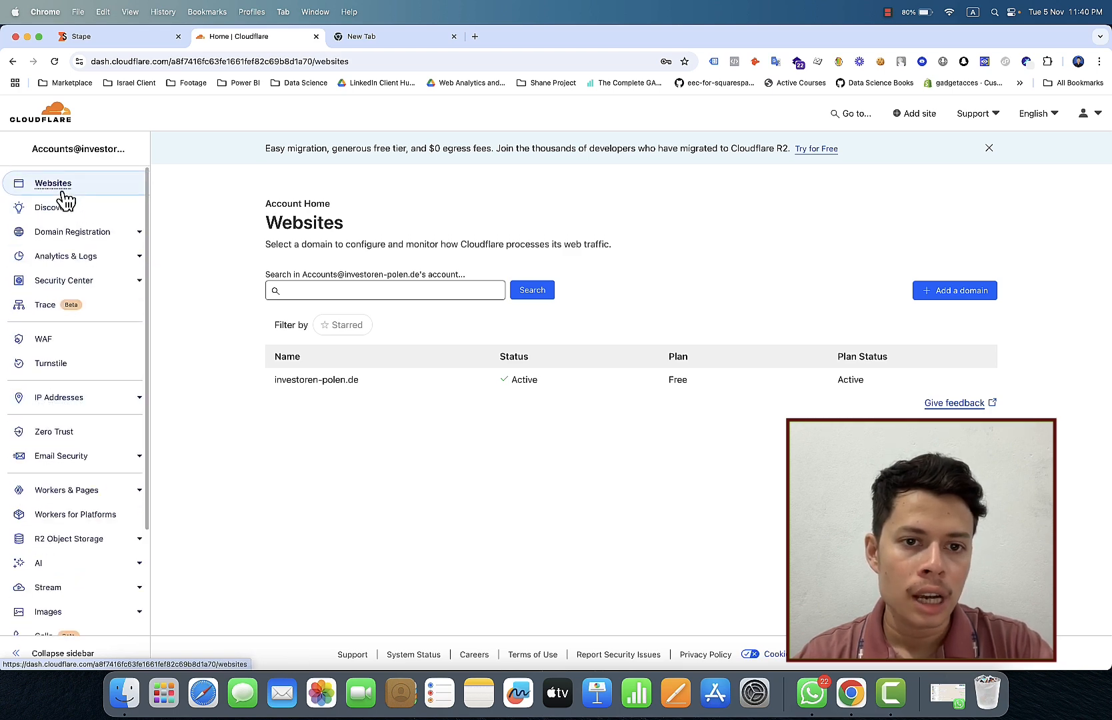
left_click(376, 395)
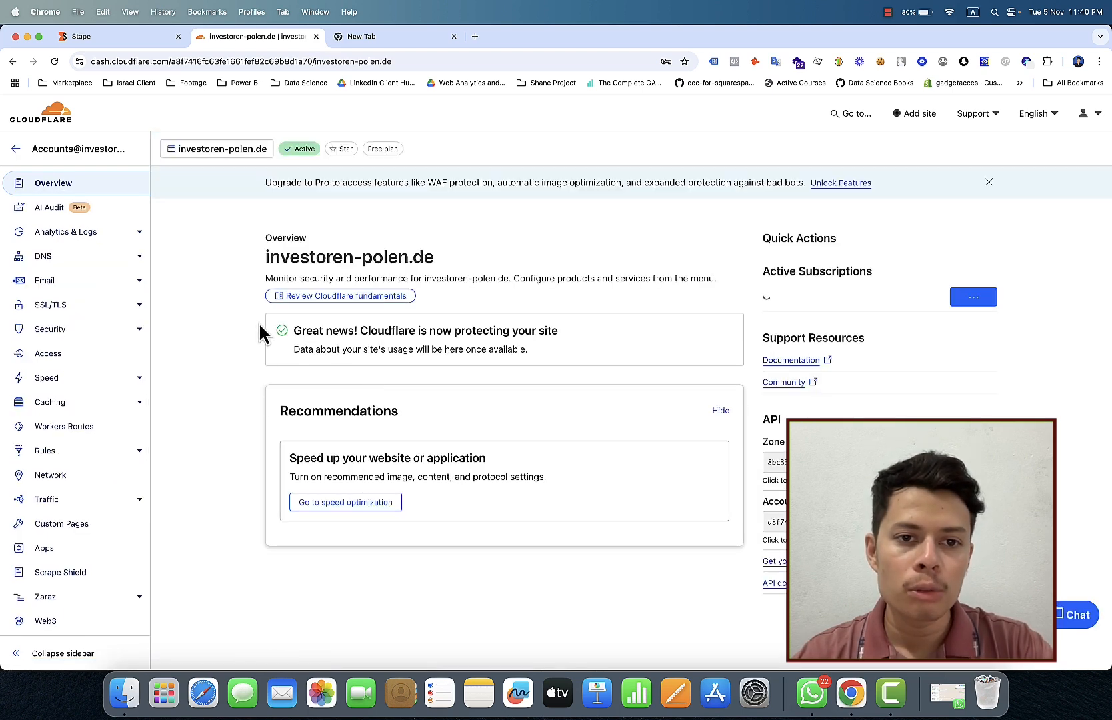
left_click(112, 257)
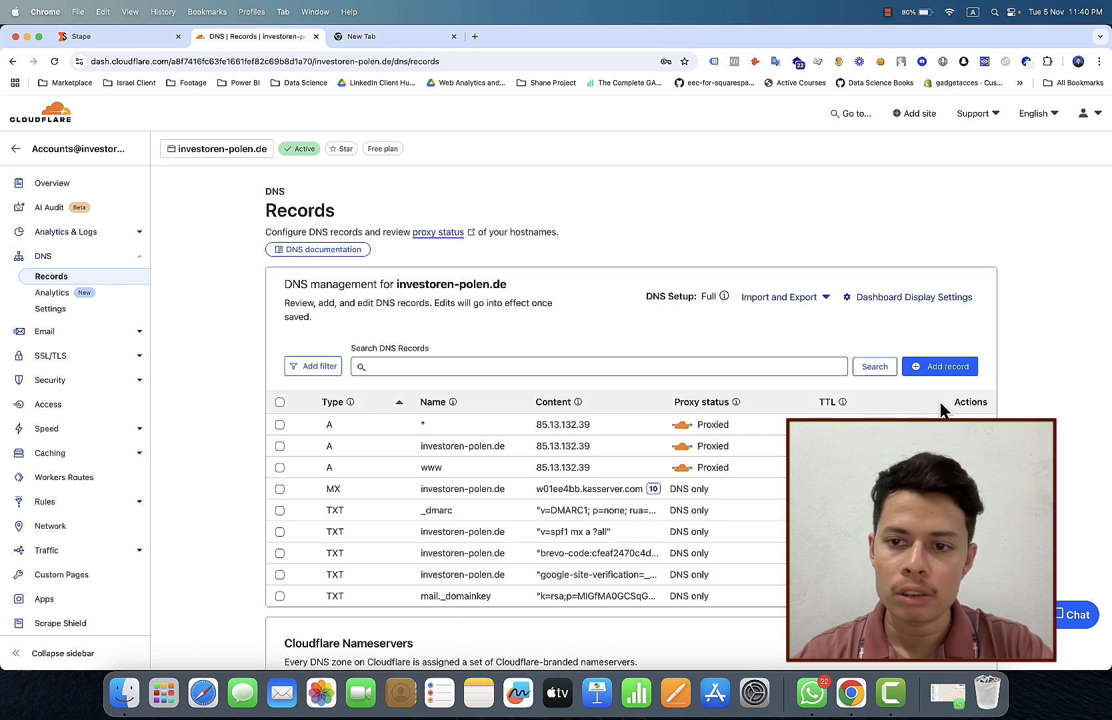
Step: Start a new DNS record for investoren-polen.de and set its type to CNAME
left_click(927, 371)
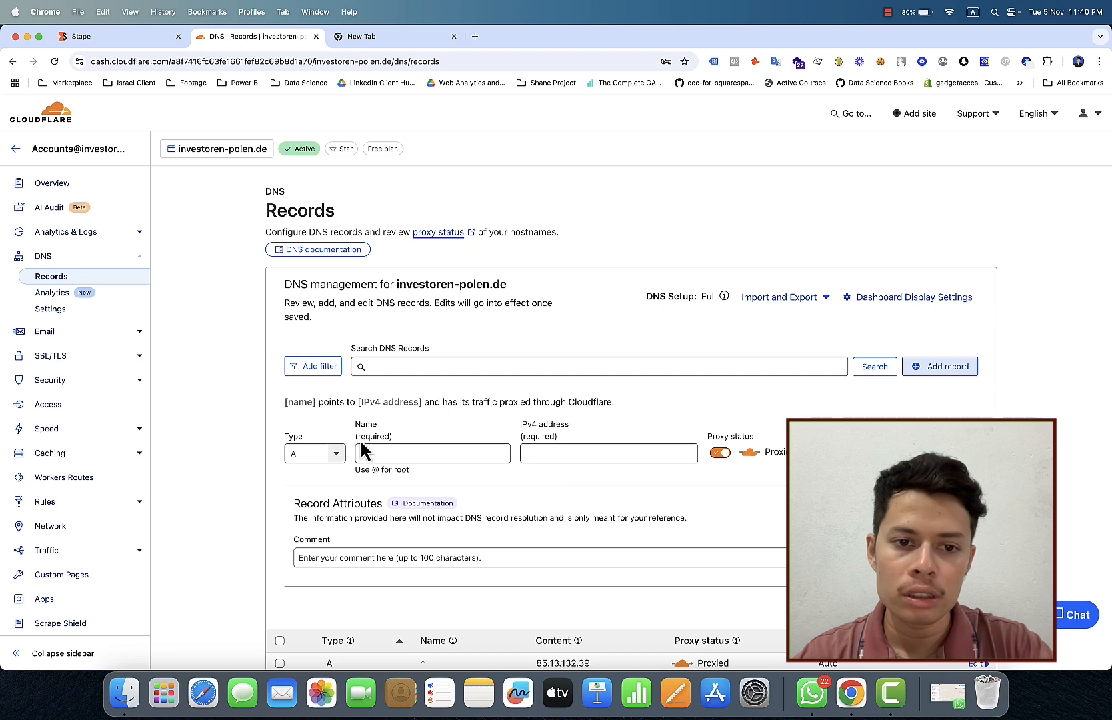
left_click(338, 454)
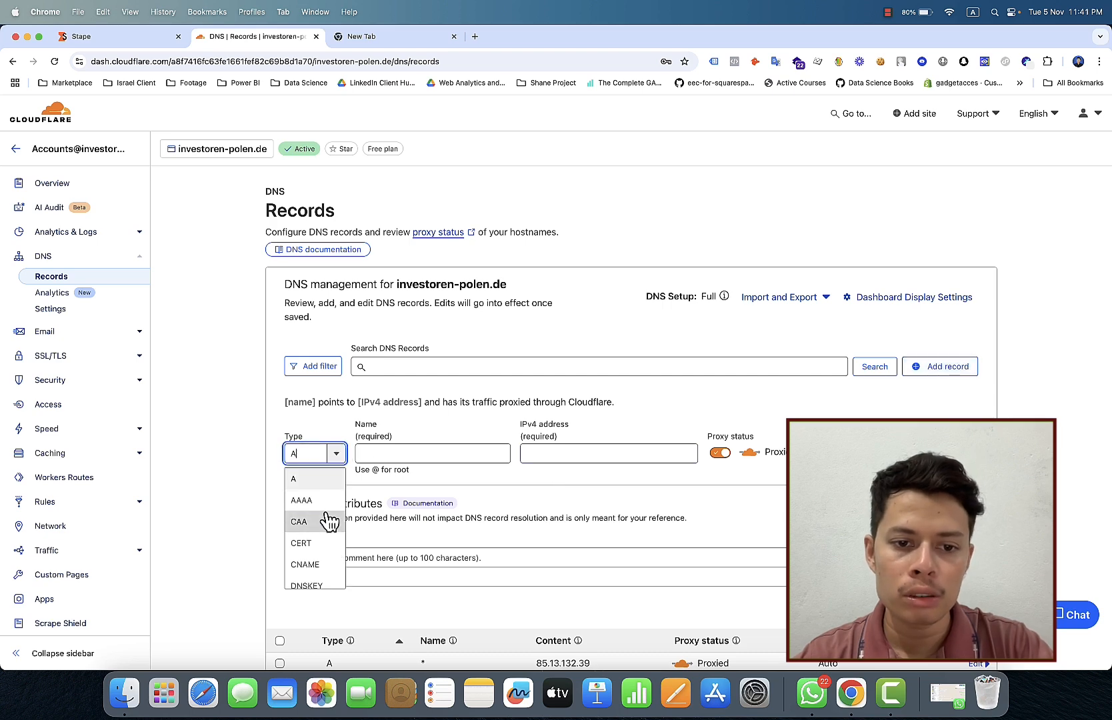
left_click(322, 564)
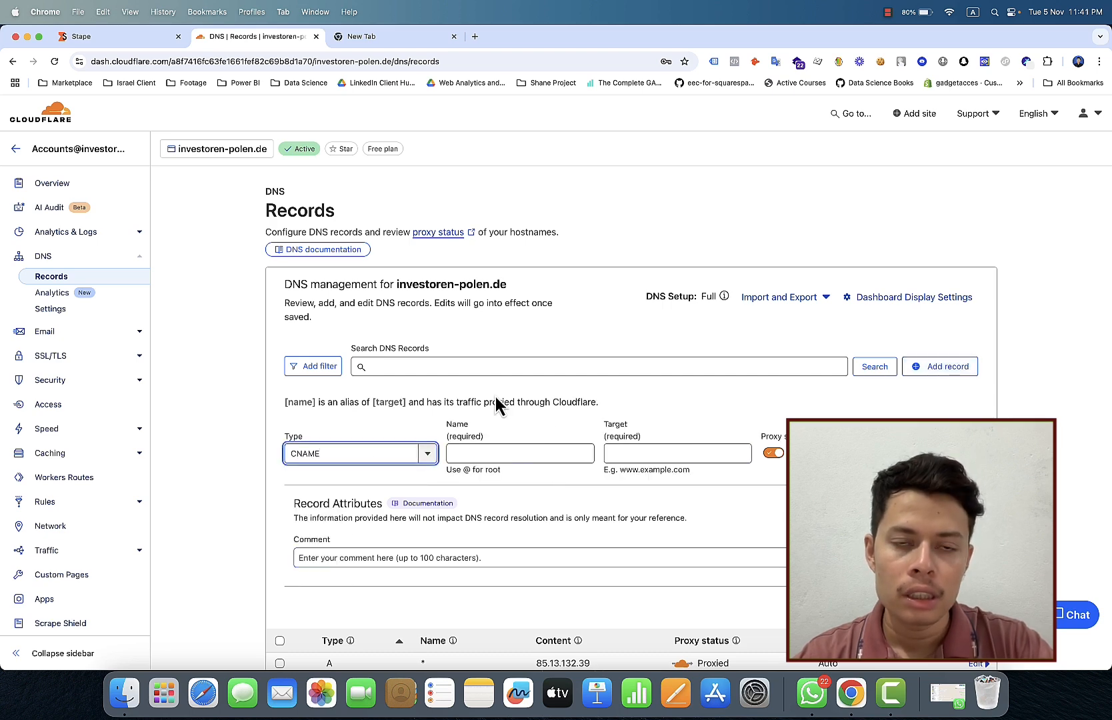
Step: Switch the new CNAME record to DNS only and fill its name with the ss.investoren-polen.de host copied from Stape
left_click(773, 454)
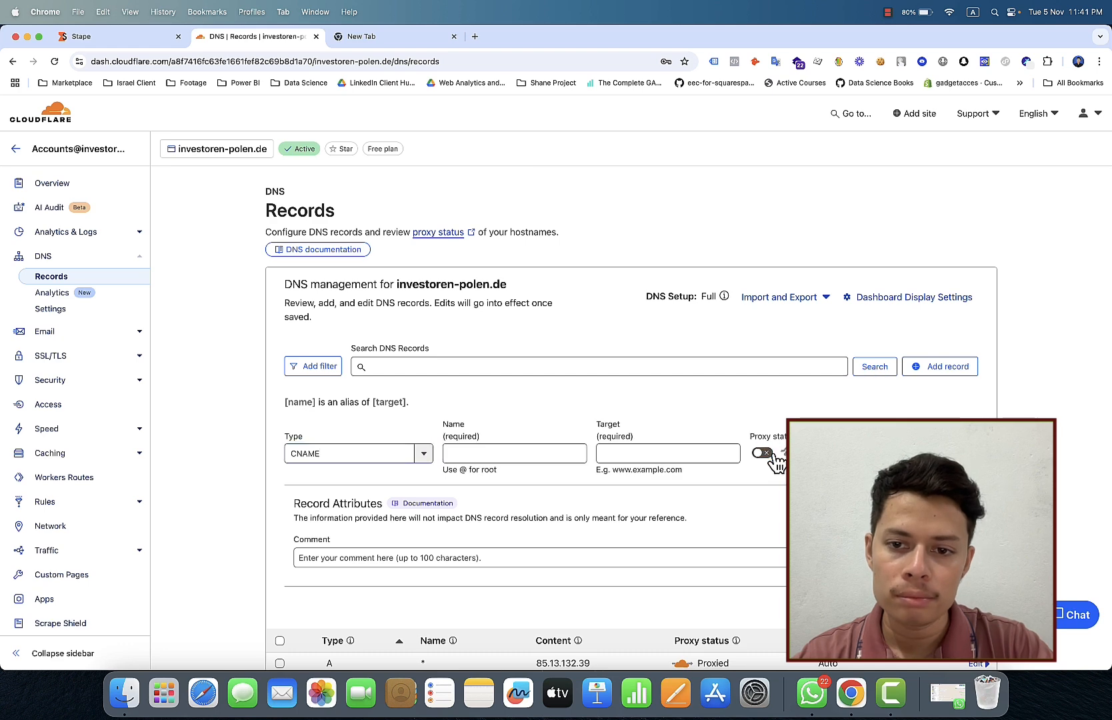
left_click(172, 42)
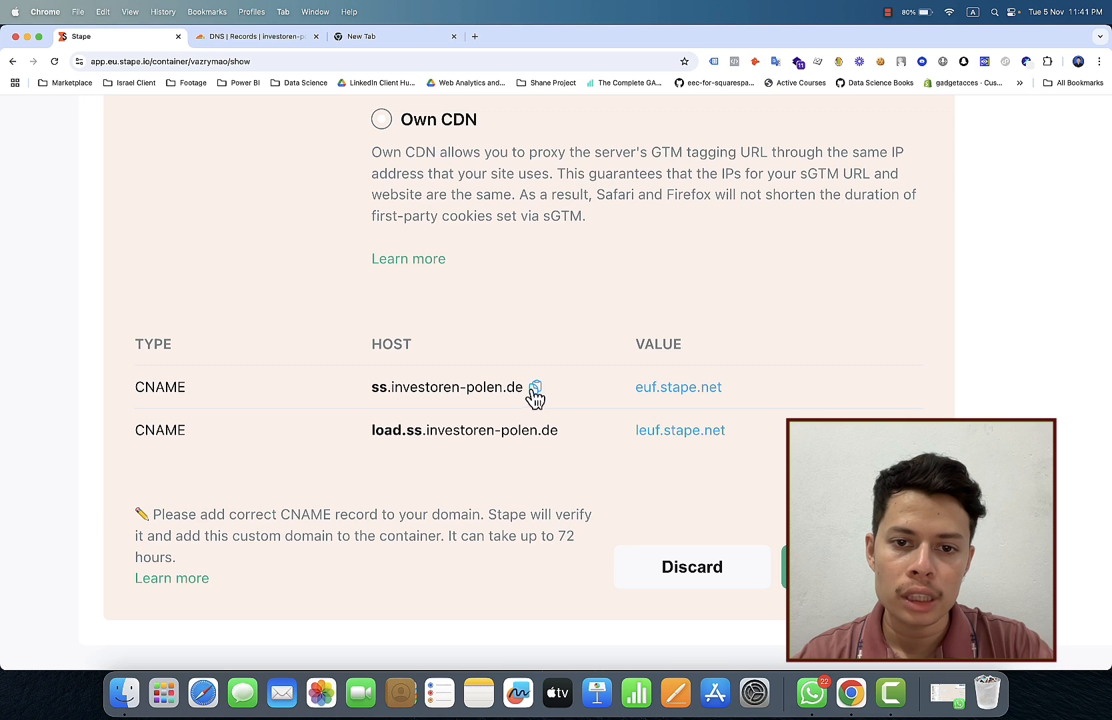
left_click(530, 388)
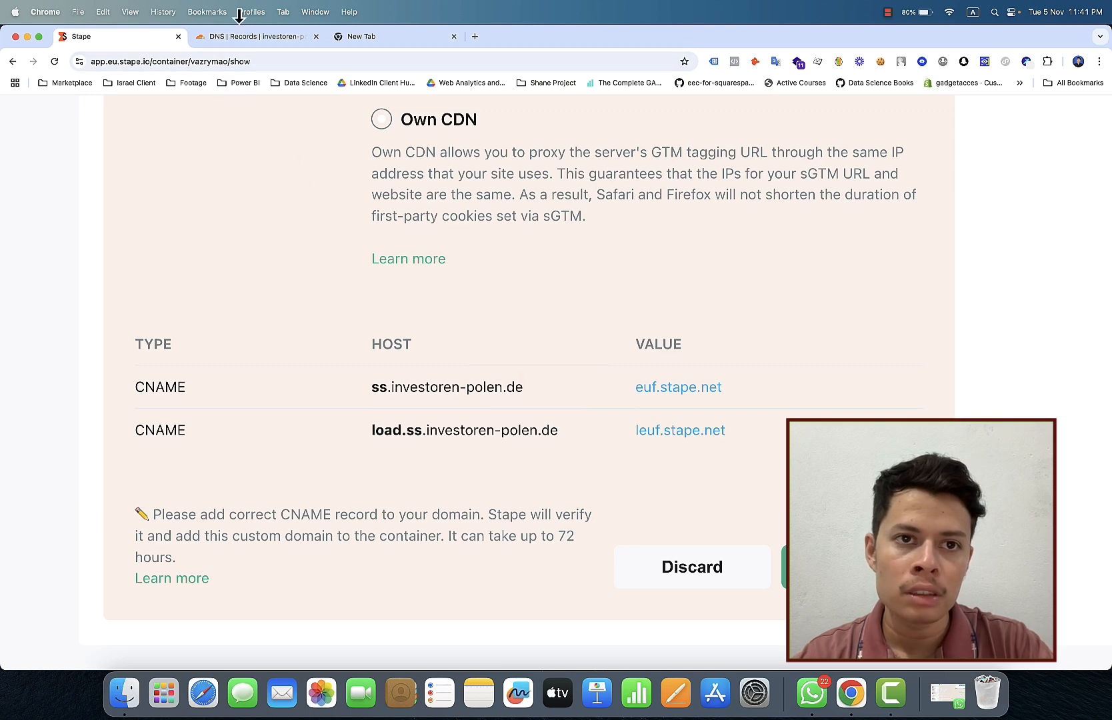
left_click(241, 37)
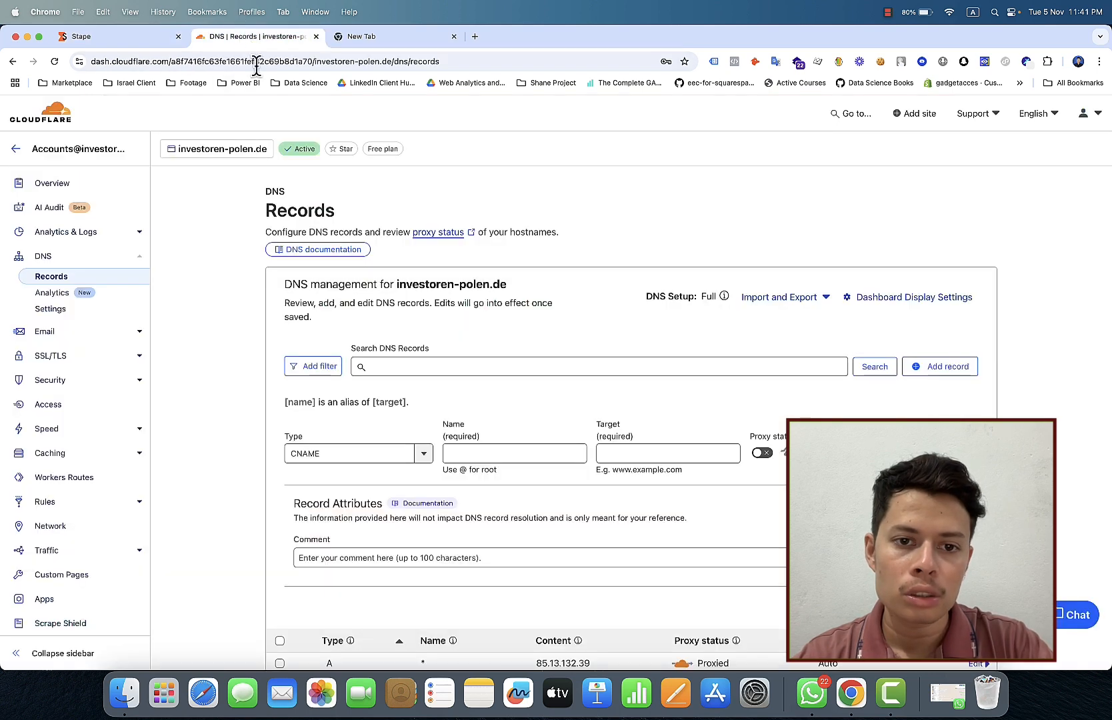
left_click(472, 456)
right_click(472, 455)
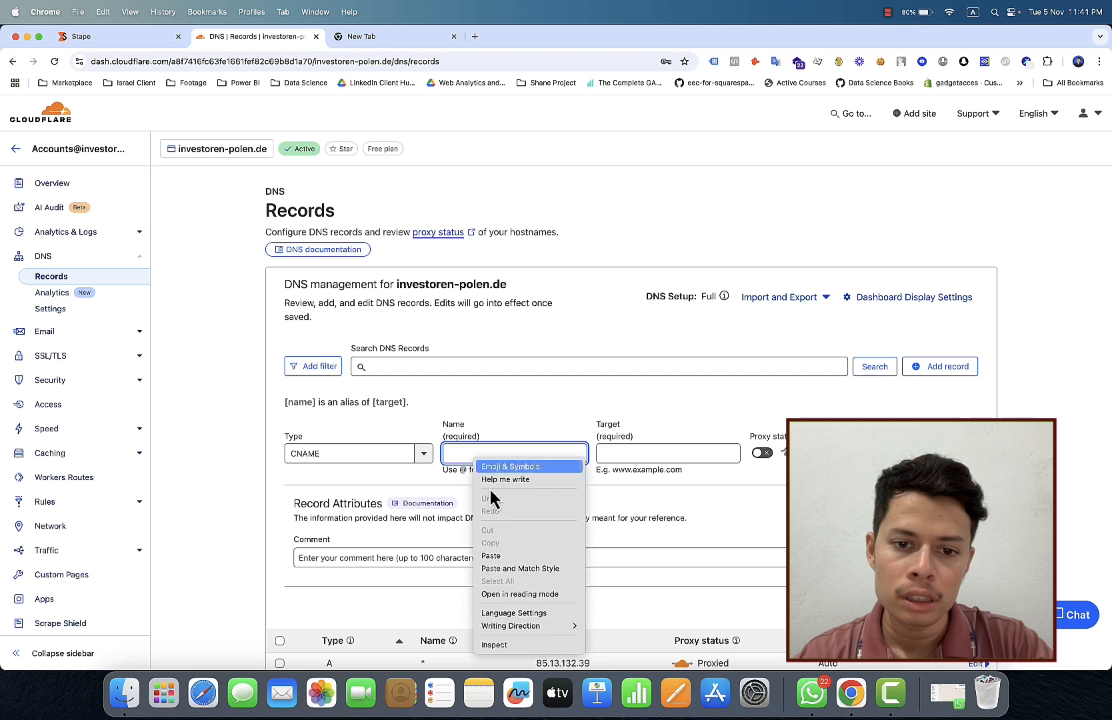
left_click(508, 552)
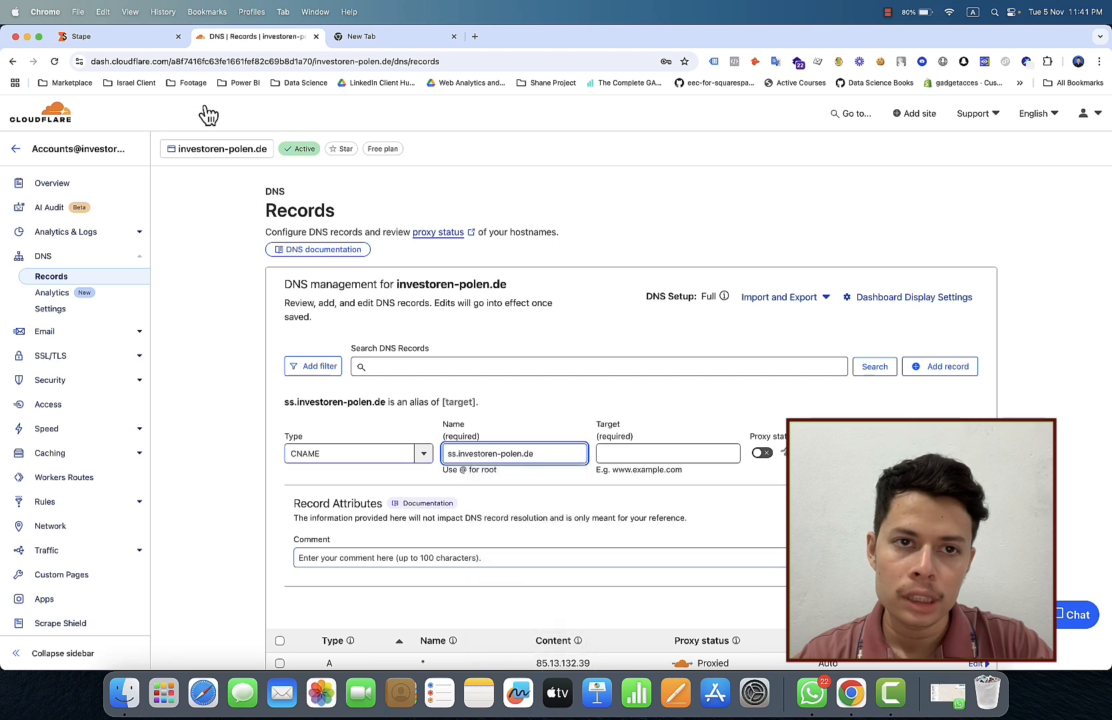
Step: Copy the value euf.stape.net from Stape as the target of the ss.investoren-polen.de record in Cloudflare and save the record
left_click(164, 37)
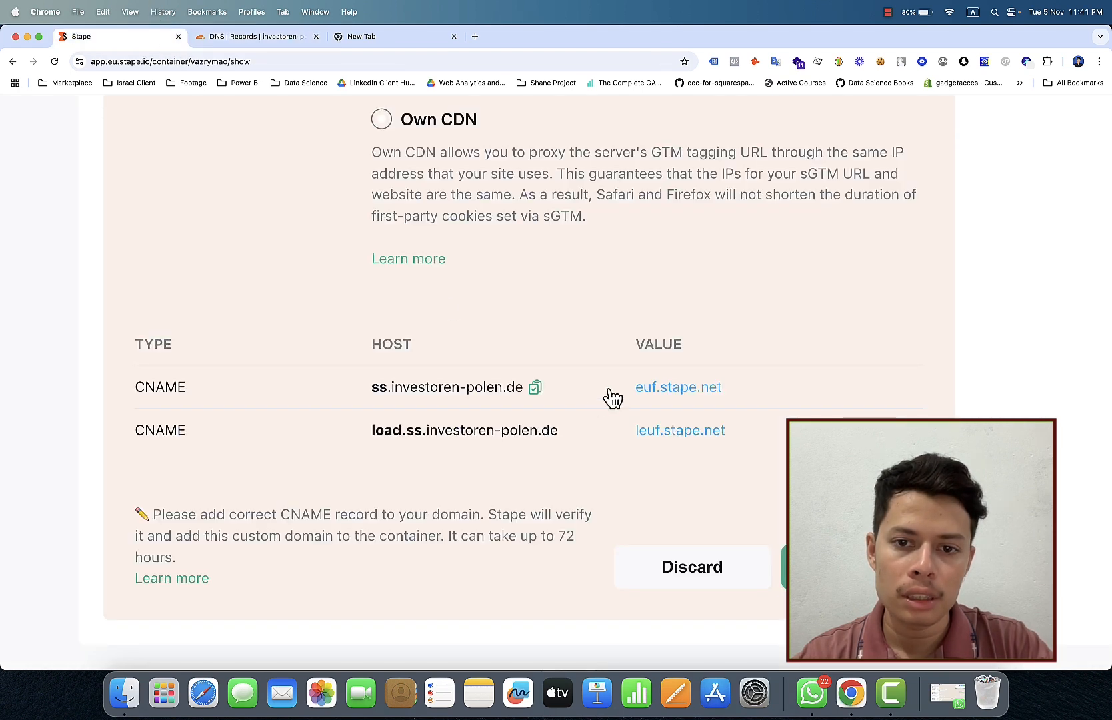
left_click(736, 391)
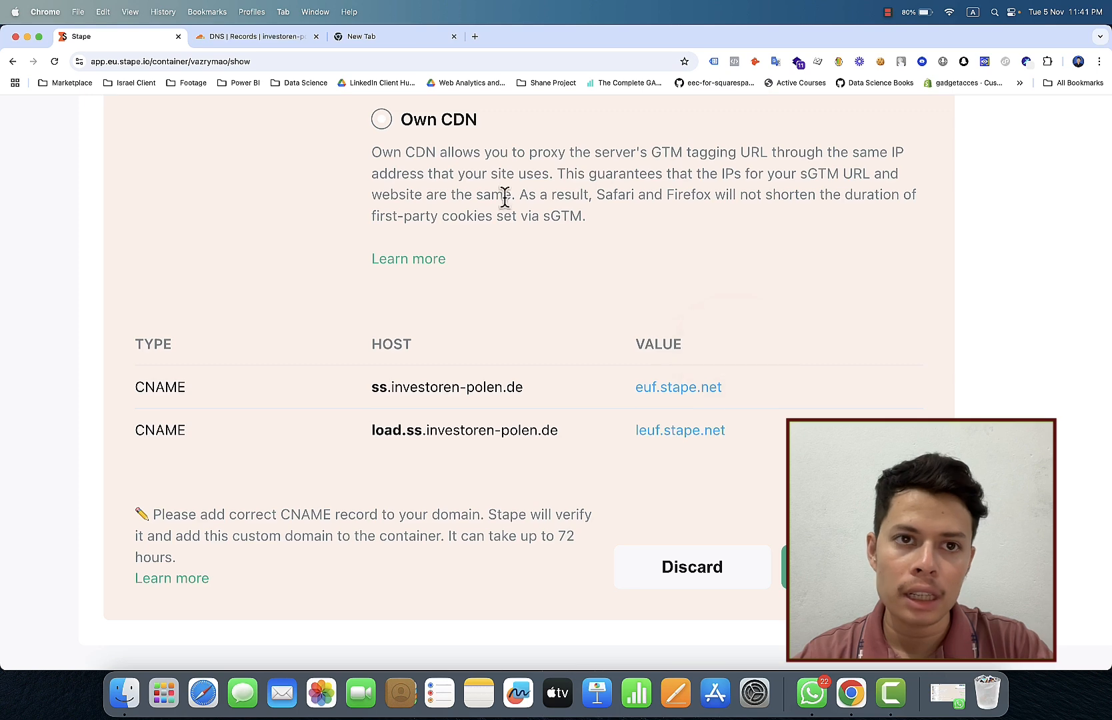
left_click(283, 45)
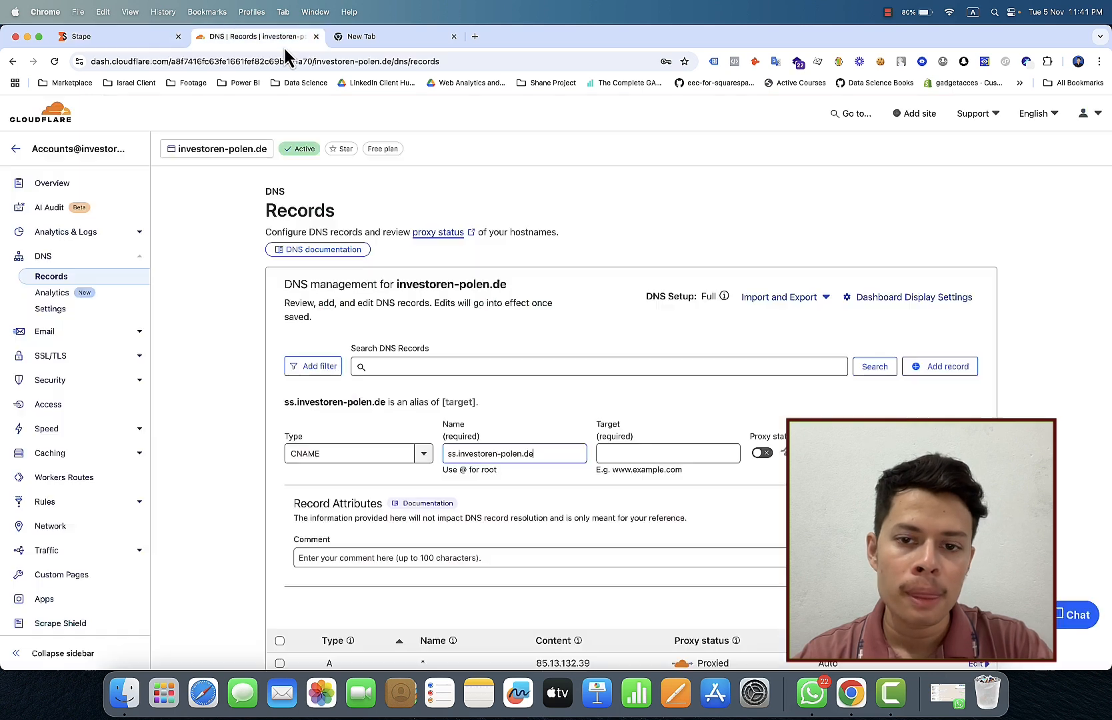
left_click(648, 453)
right_click(650, 454)
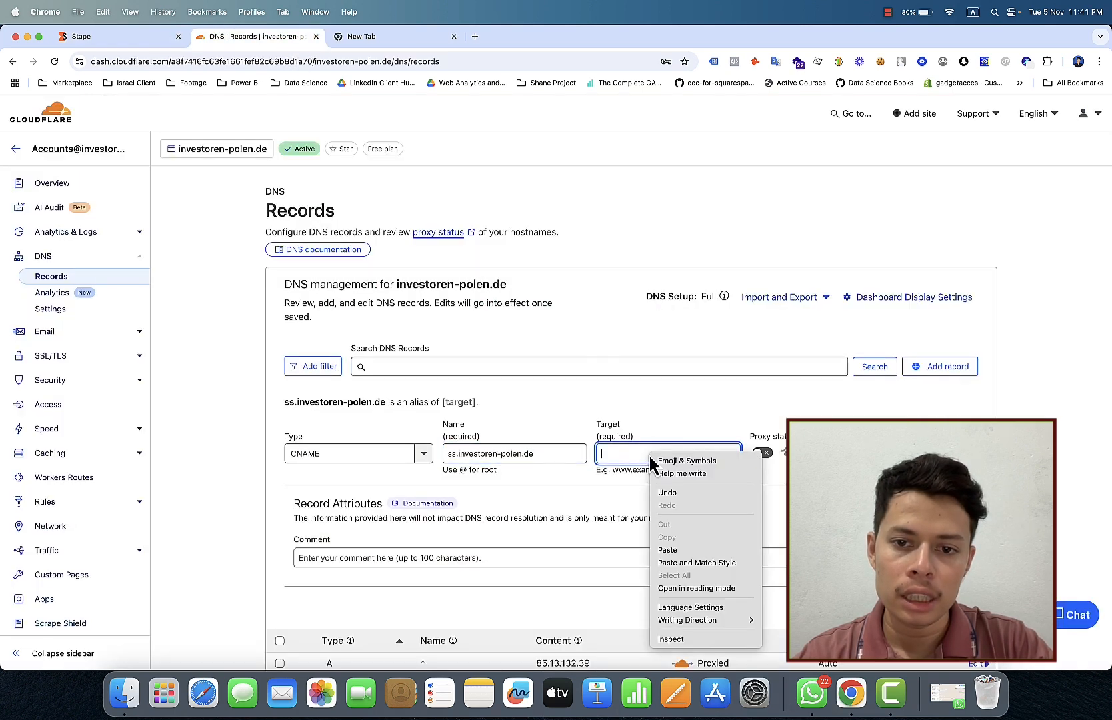
left_click(687, 552)
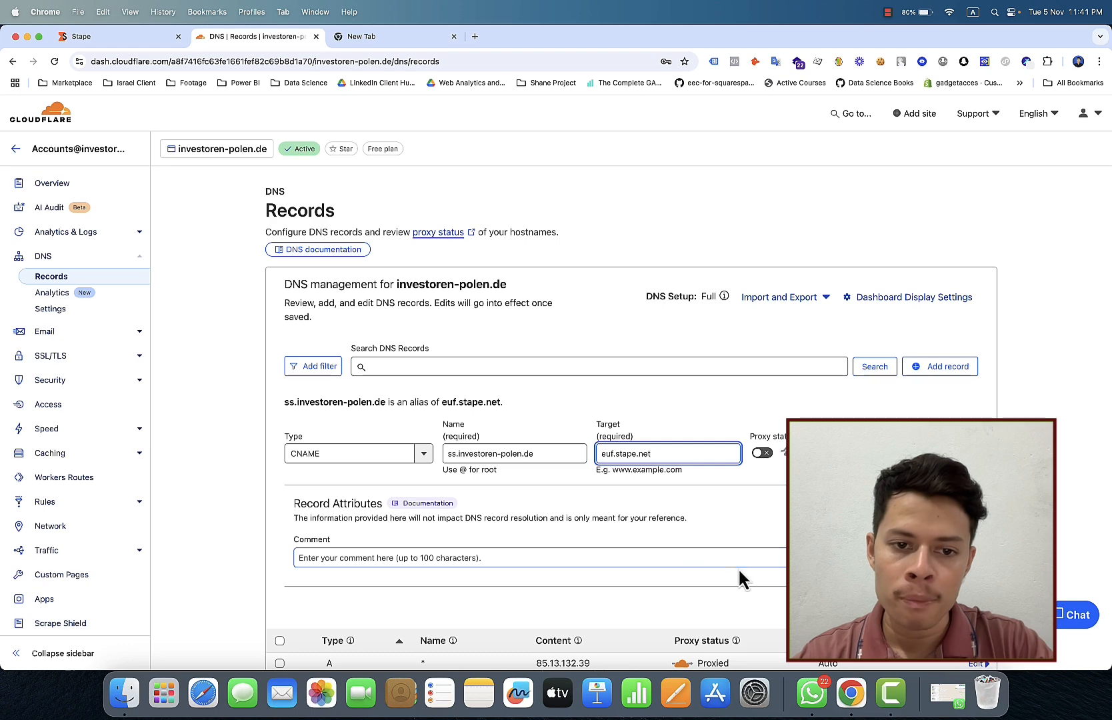
scroll(687, 553, "down", 3)
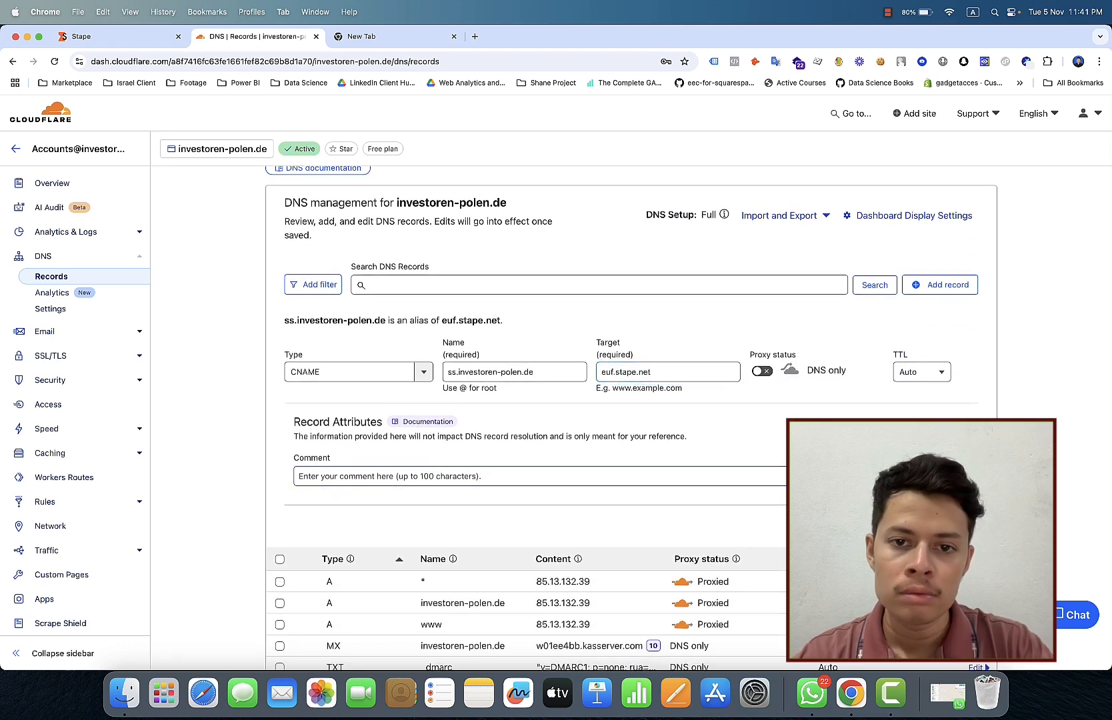
key("Return")
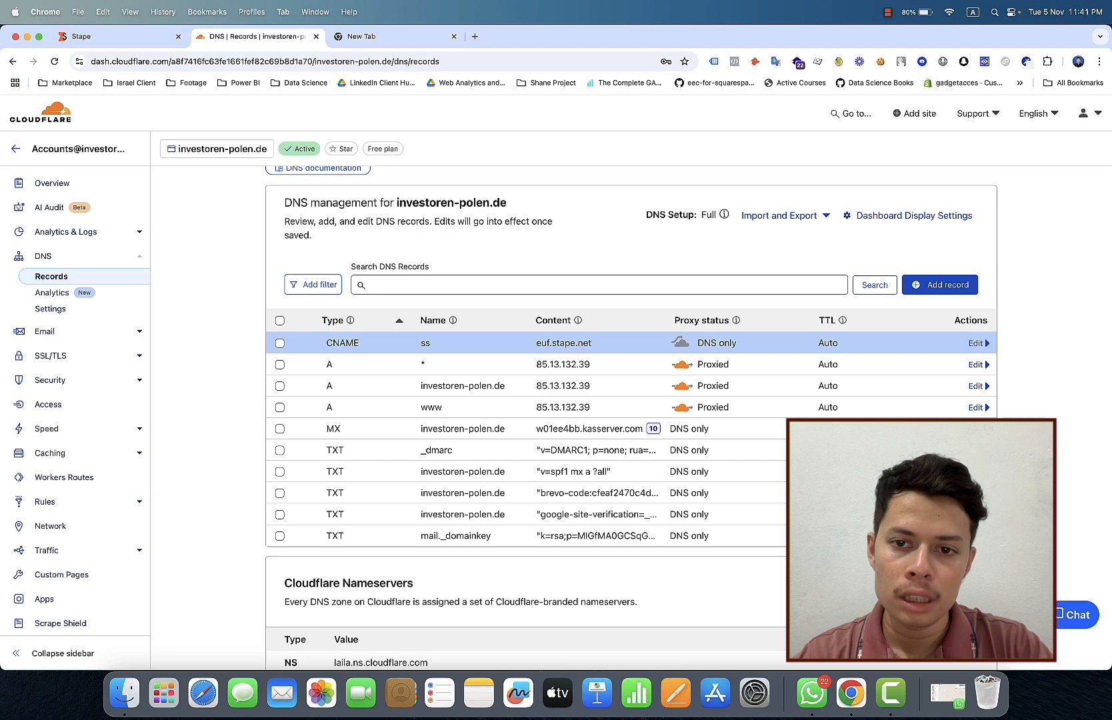
Step: Start another Cloudflare DNS record of type CNAME, named with the load.ss.investoren-polen.de host copied from Stape
left_click(138, 30)
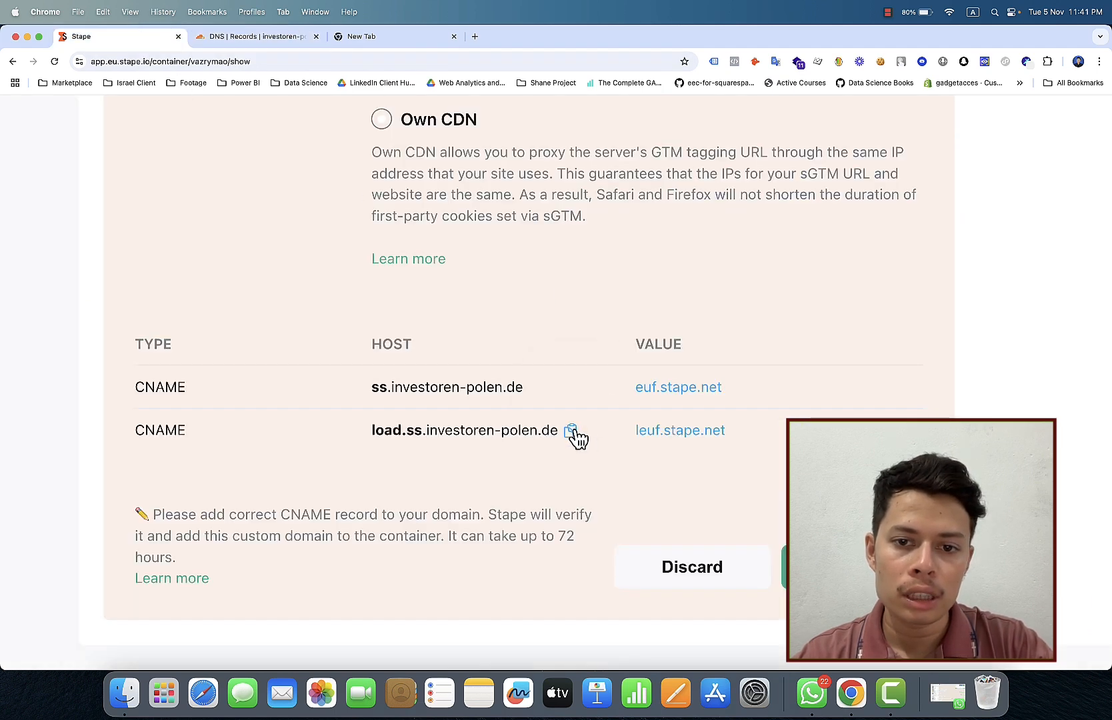
left_click(252, 35)
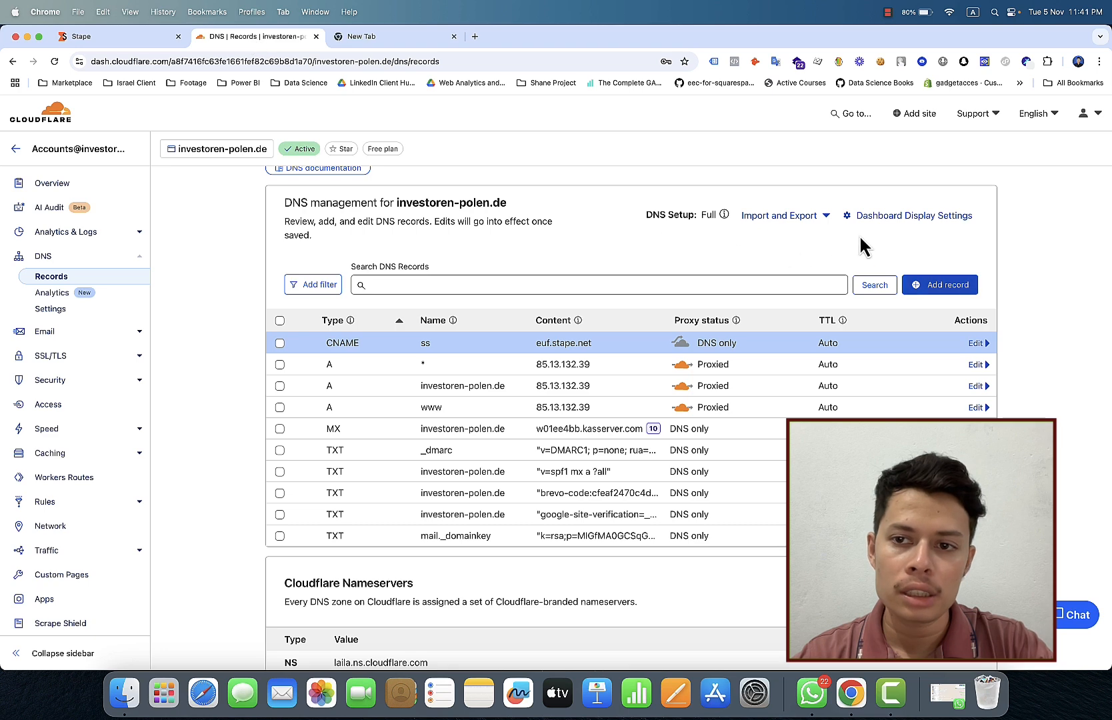
left_click(945, 288)
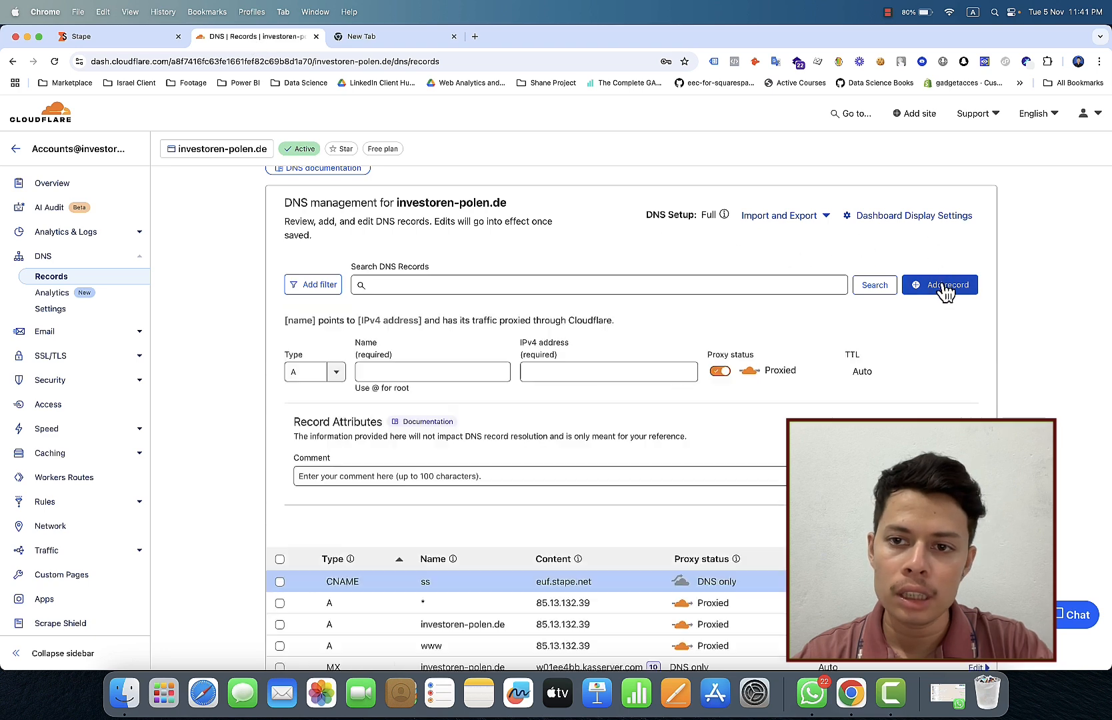
left_click(452, 370)
right_click(454, 373)
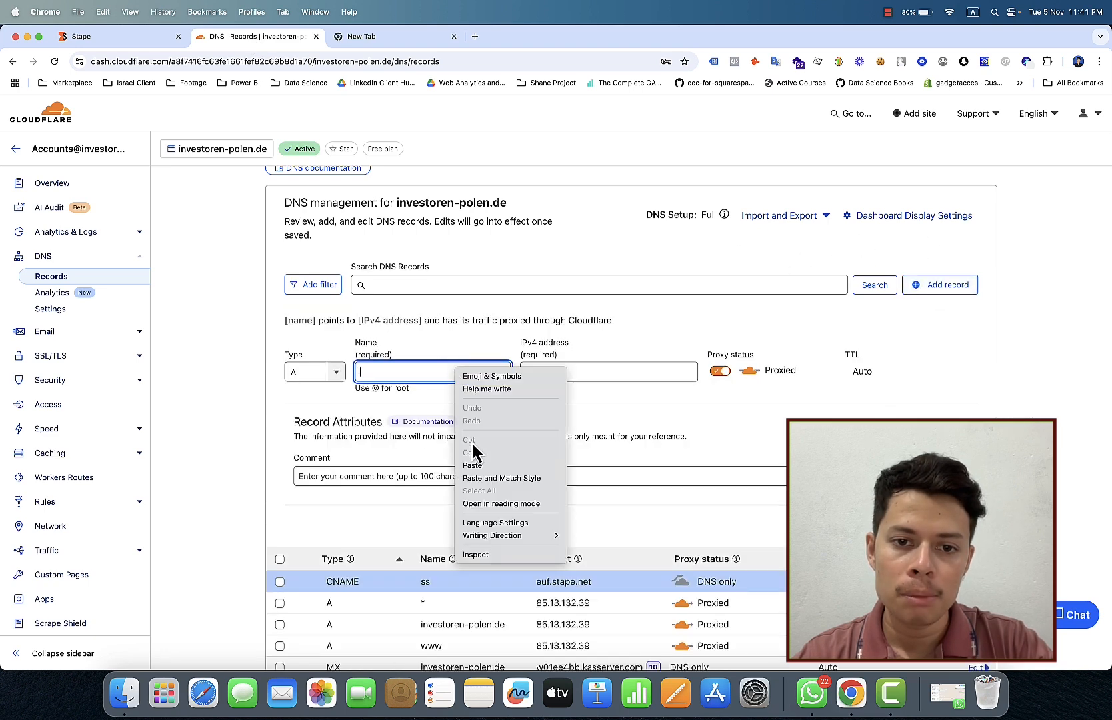
left_click(473, 467)
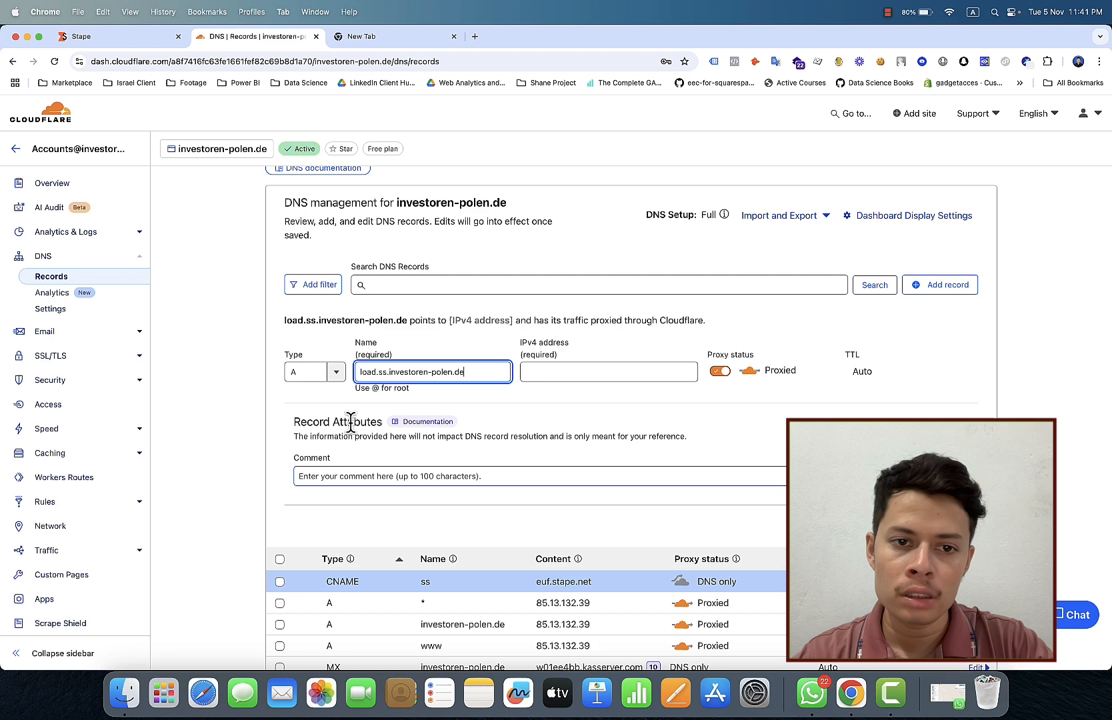
left_click(336, 373)
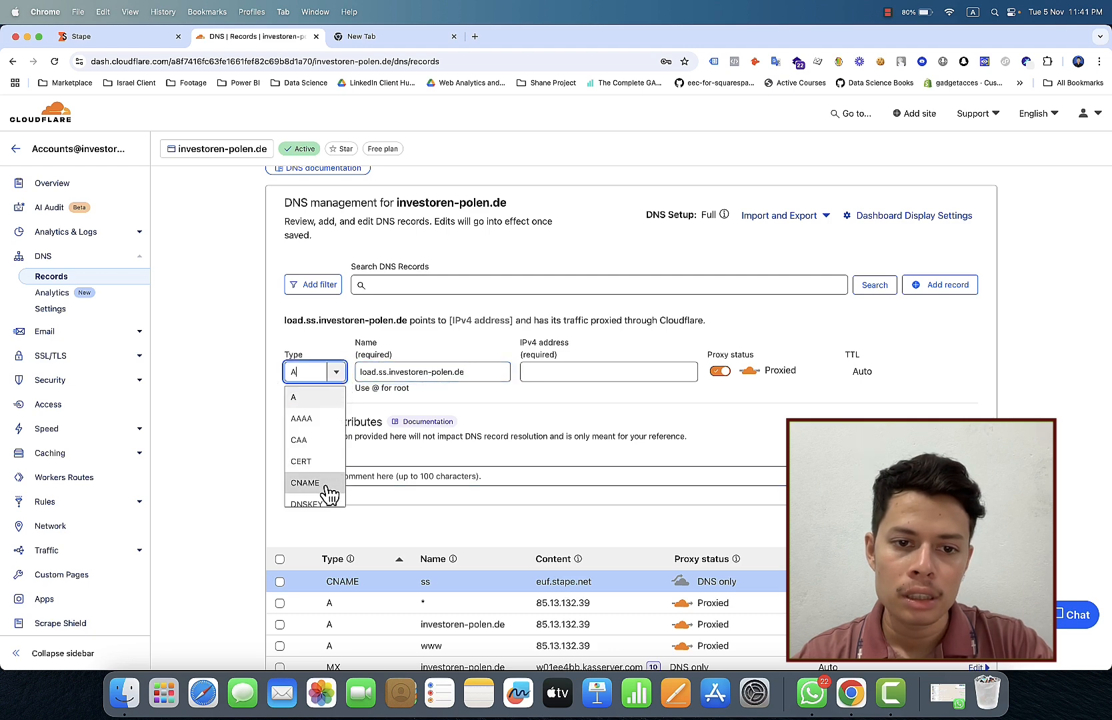
left_click(328, 488)
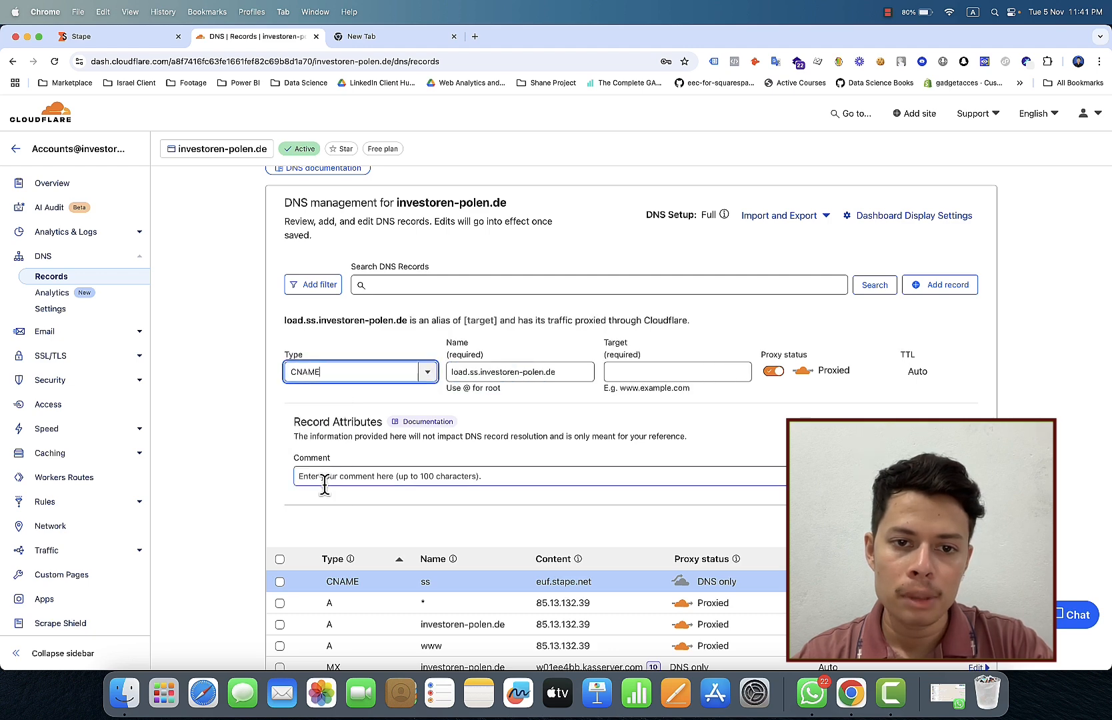
Step: Set the load.ss record's target to leuf.stape.net, copied from Stape, switch it to DNS only, and save it
left_click(118, 45)
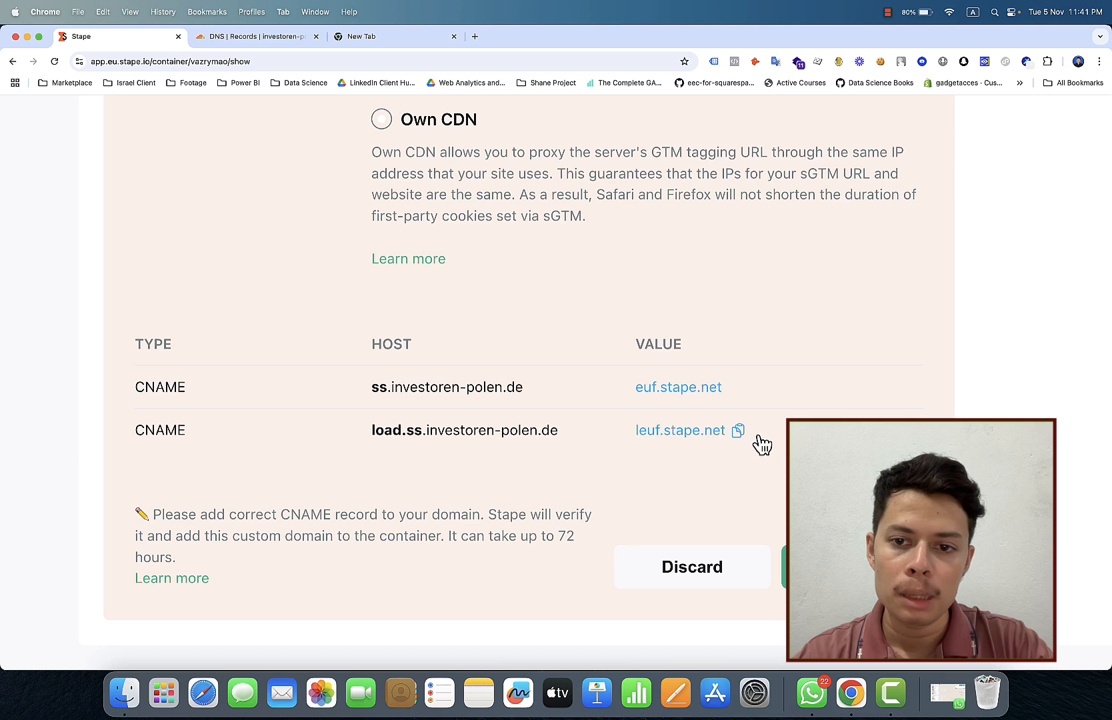
left_click(740, 433)
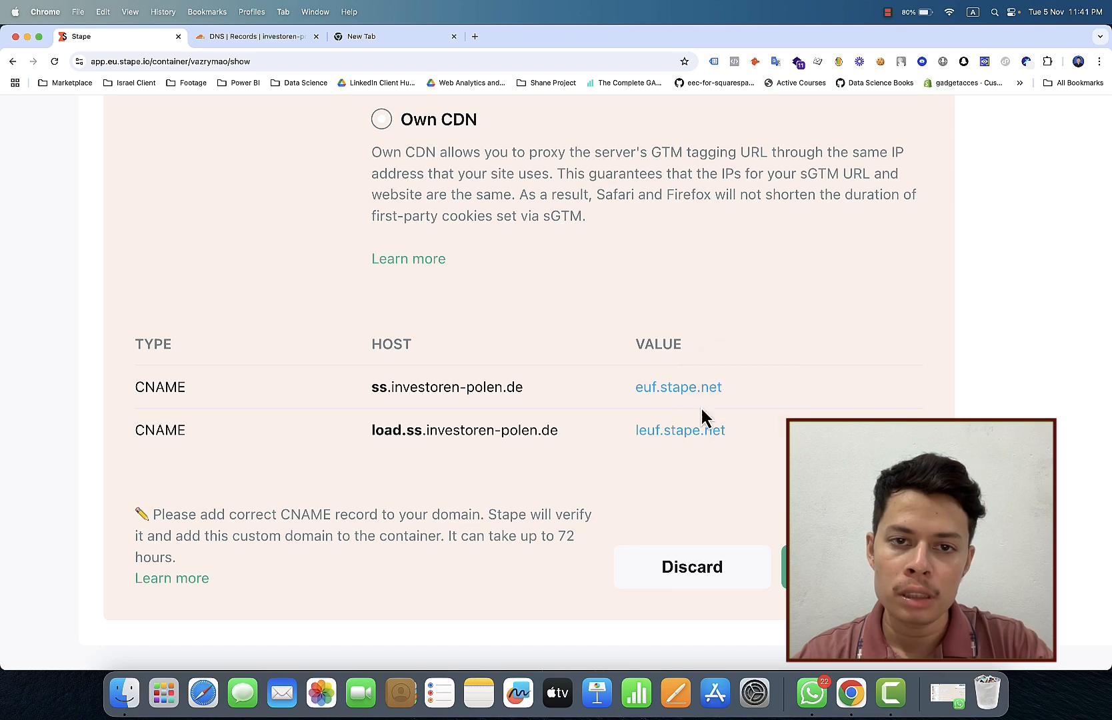
left_click(289, 36)
left_click(667, 369)
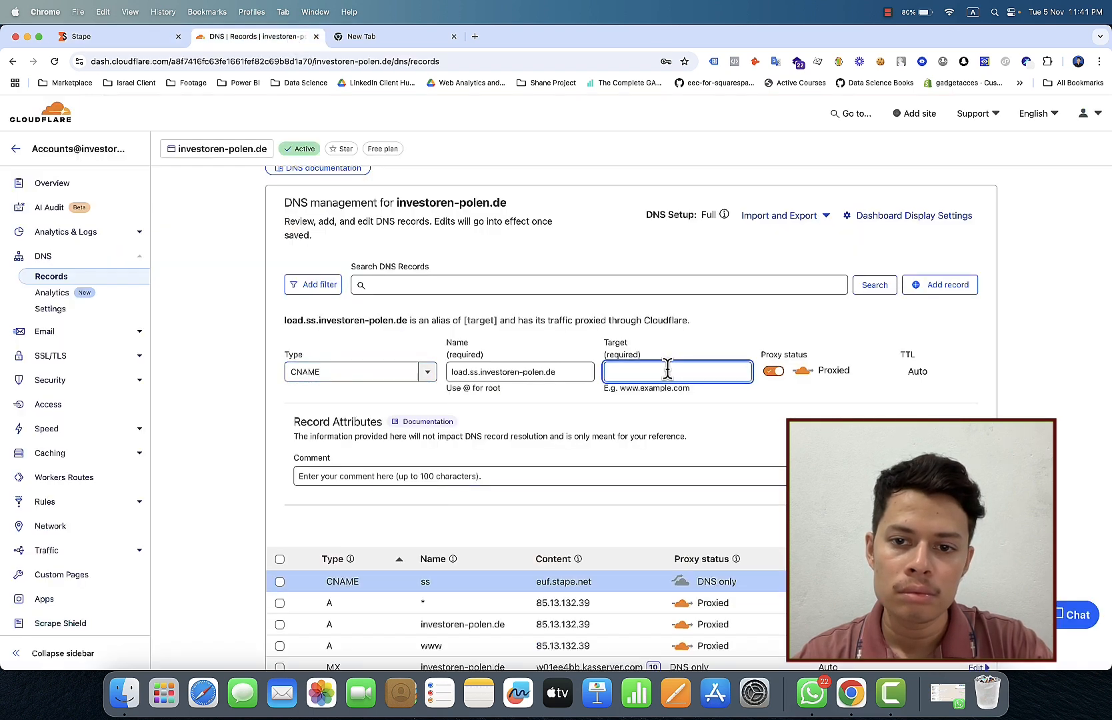
right_click(667, 369)
left_click(687, 462)
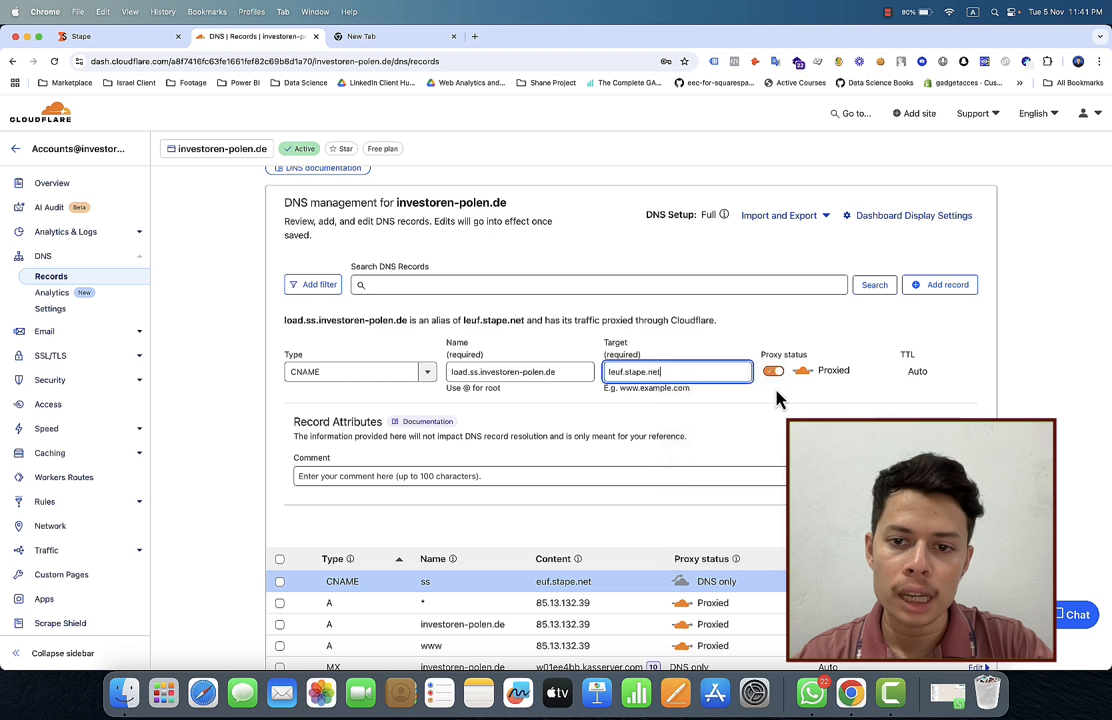
left_click(772, 374)
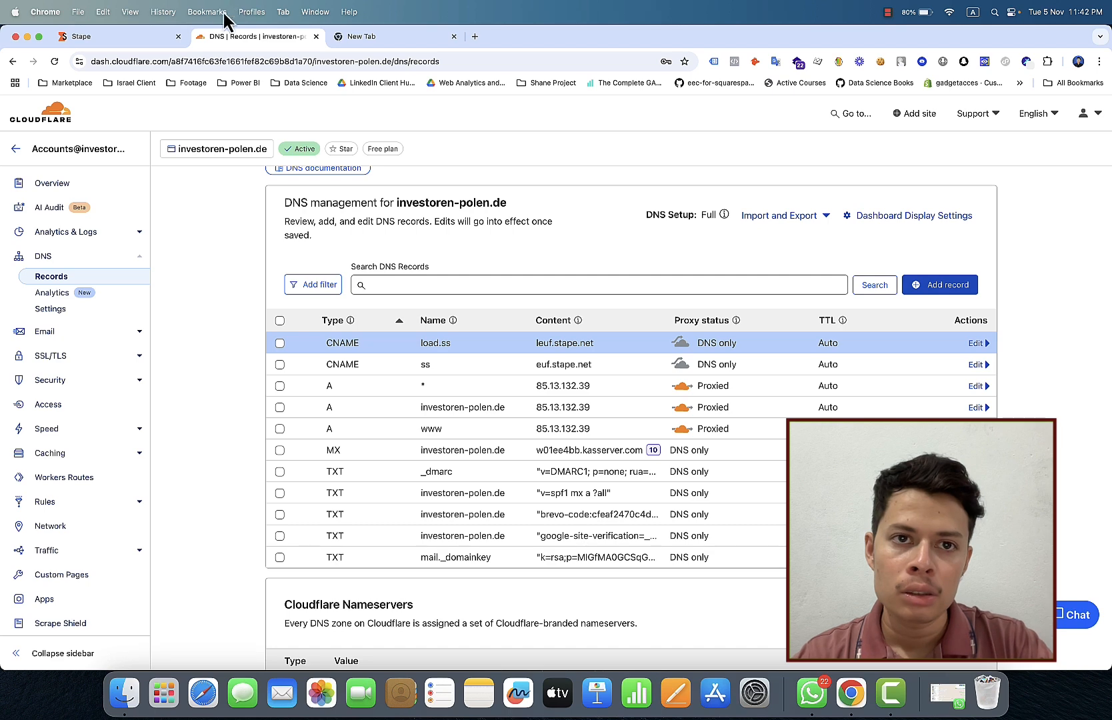
Step: Return to Stape and submit the custom domain for verification of its CNAME records
left_click(118, 40)
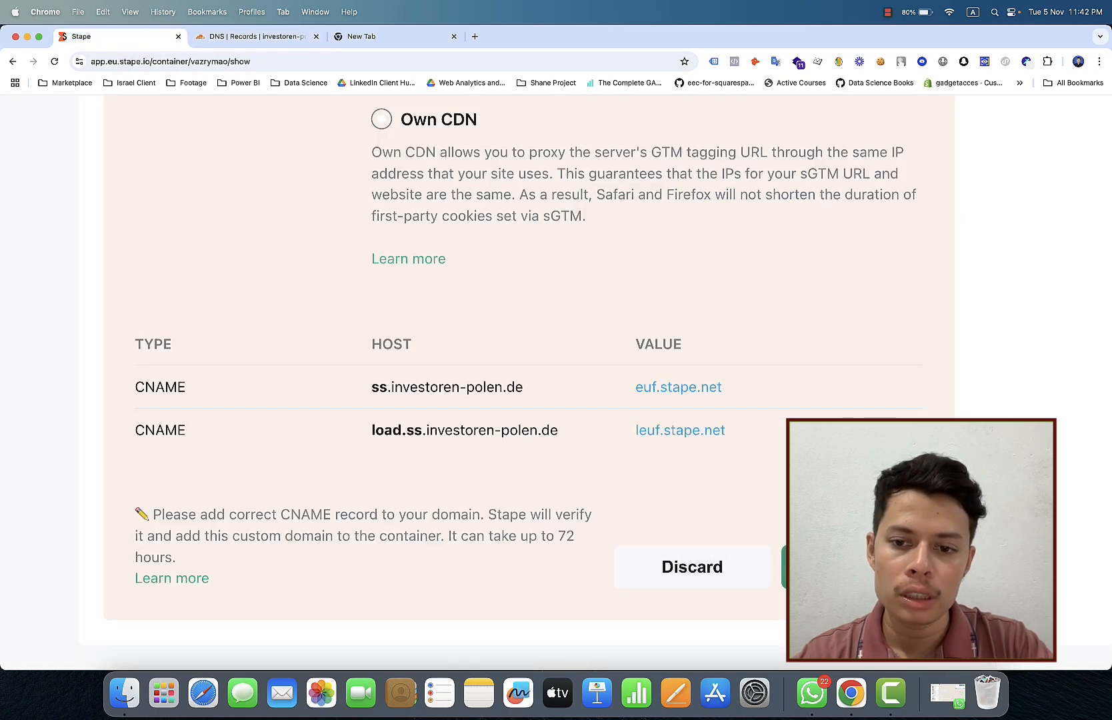
left_click(851, 566)
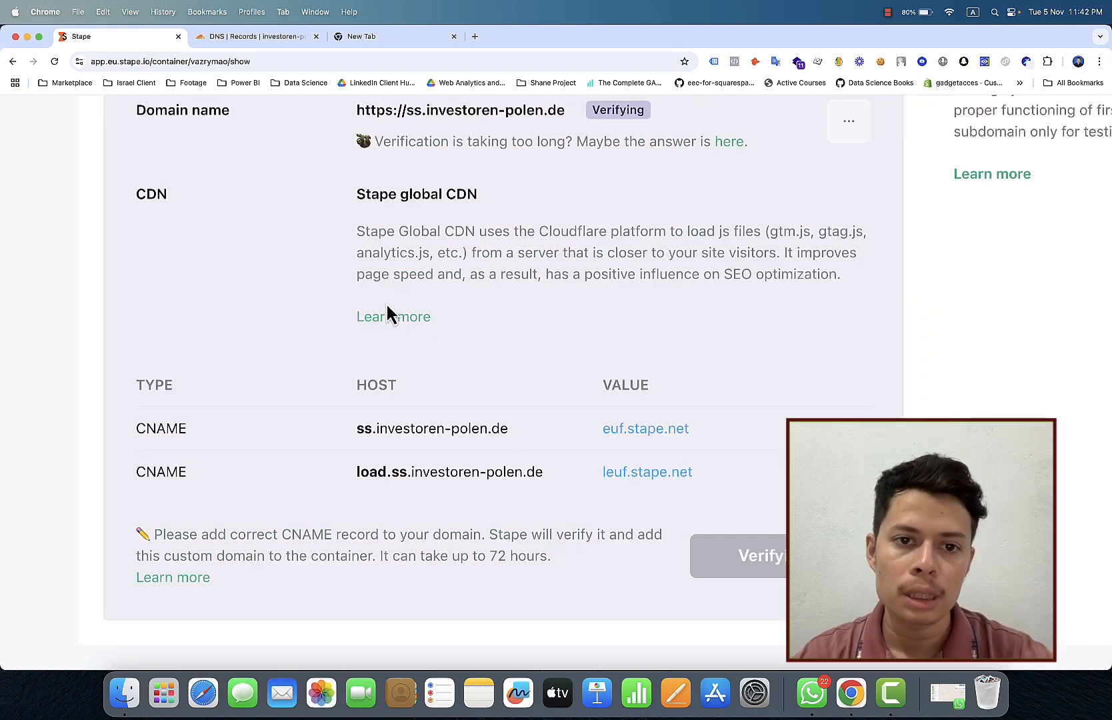
scroll(388, 305, "down", 5)
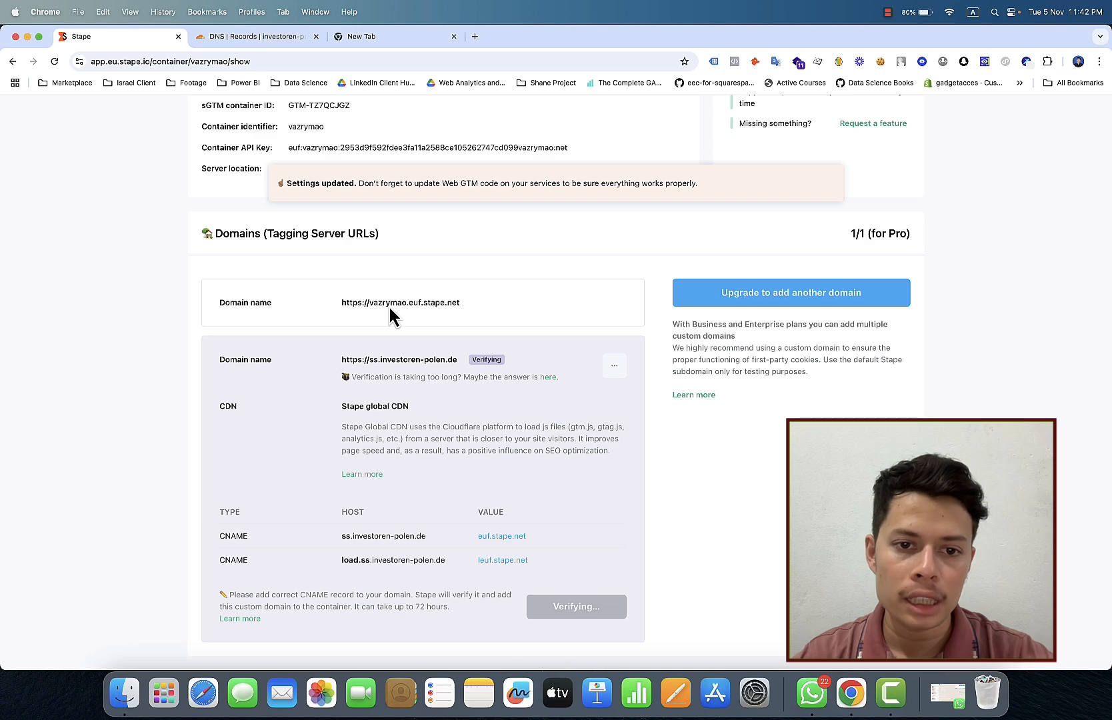
scroll(365, 306, "up", 3)
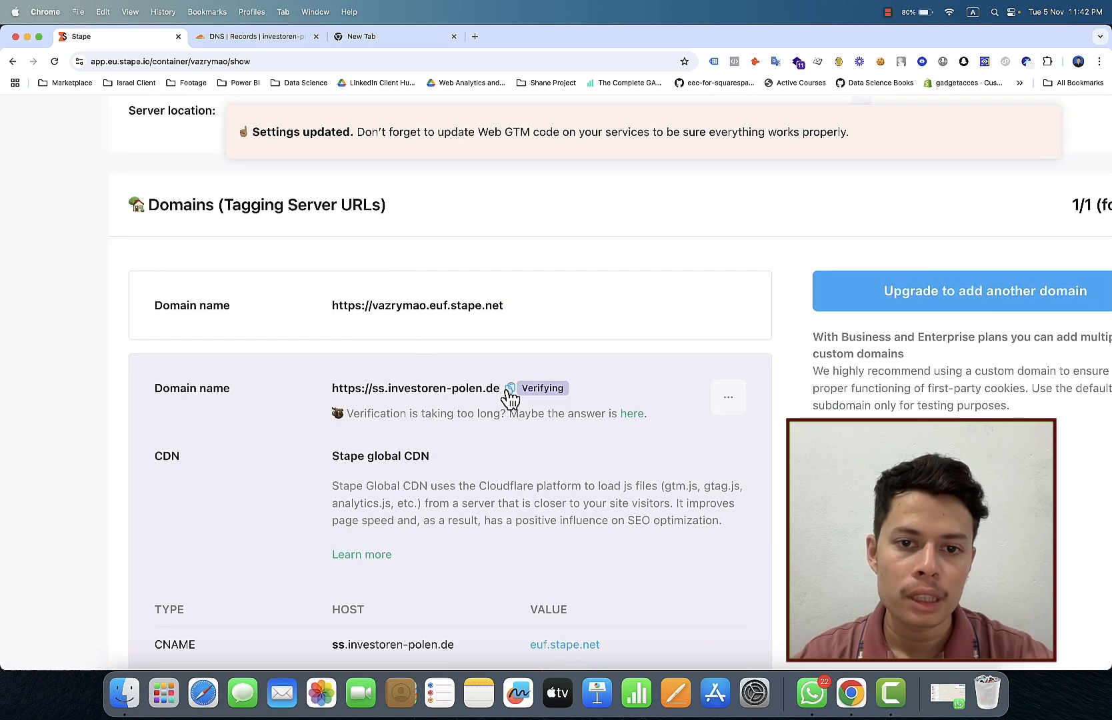
Step: Copy the custom domain's URL from Stape and paste it as the name in the Google Admin Toolbox Dig lookup
left_click(509, 391)
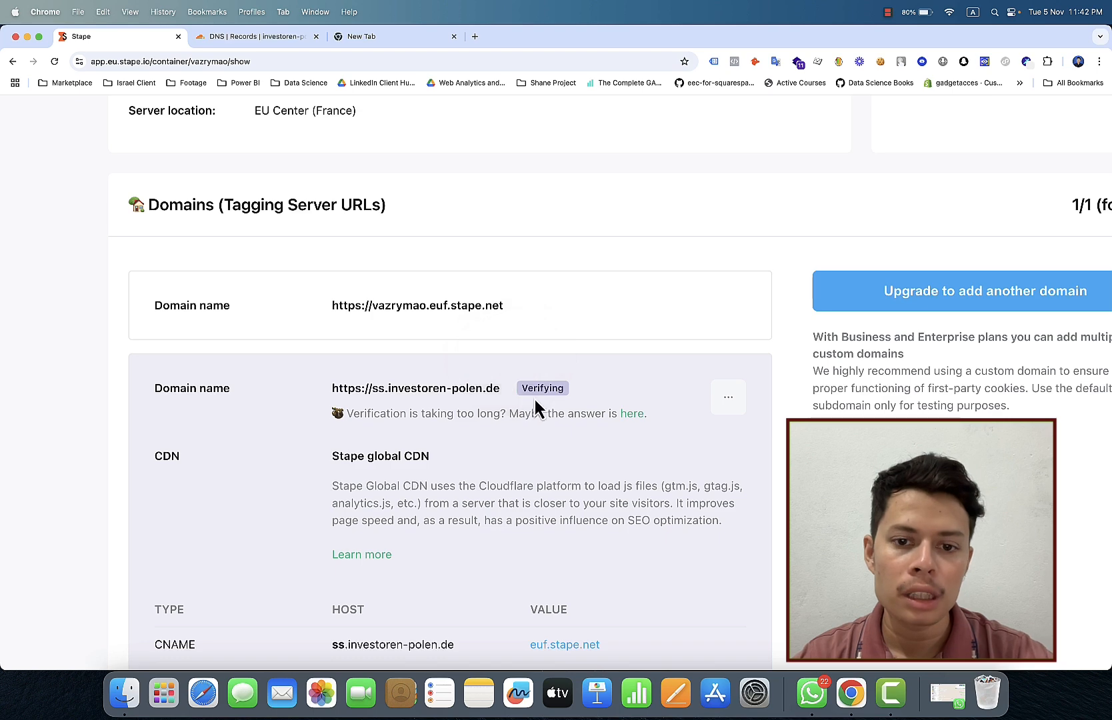
left_click(634, 413)
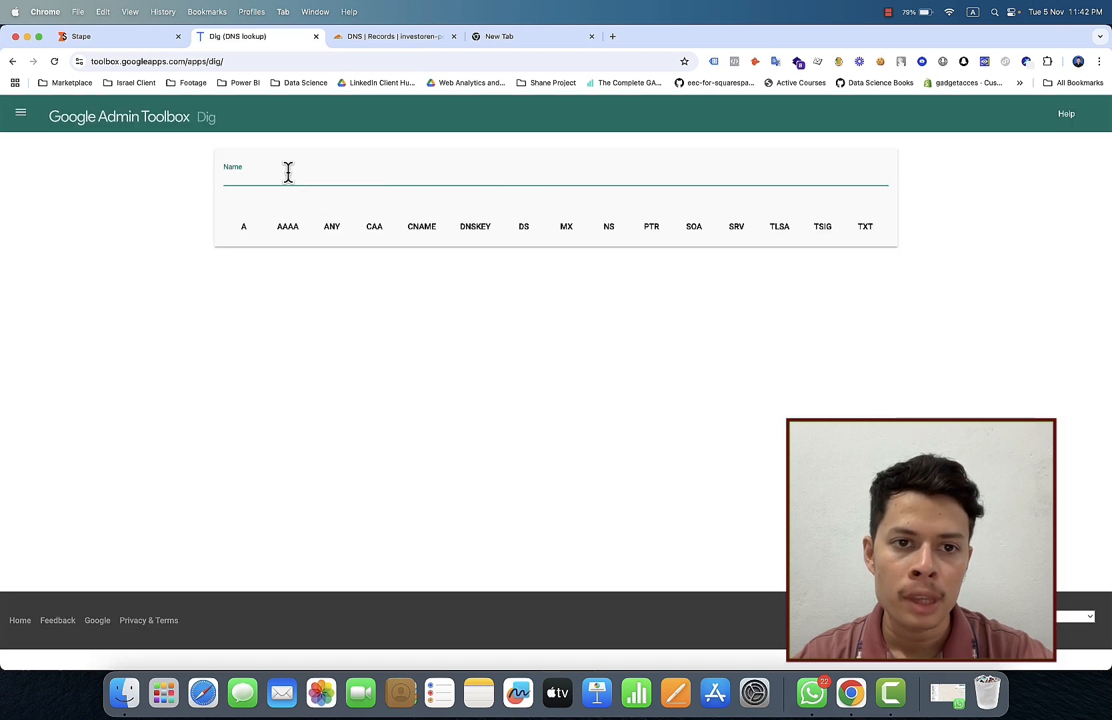
left_click(288, 175)
right_click(288, 173)
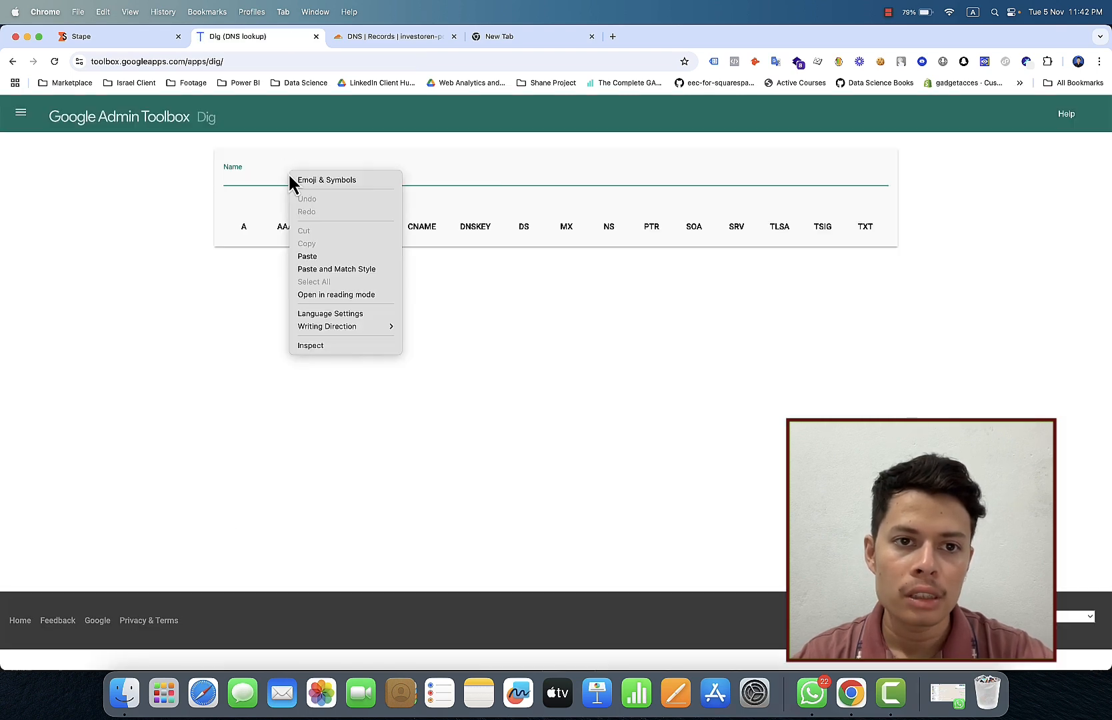
left_click(308, 257)
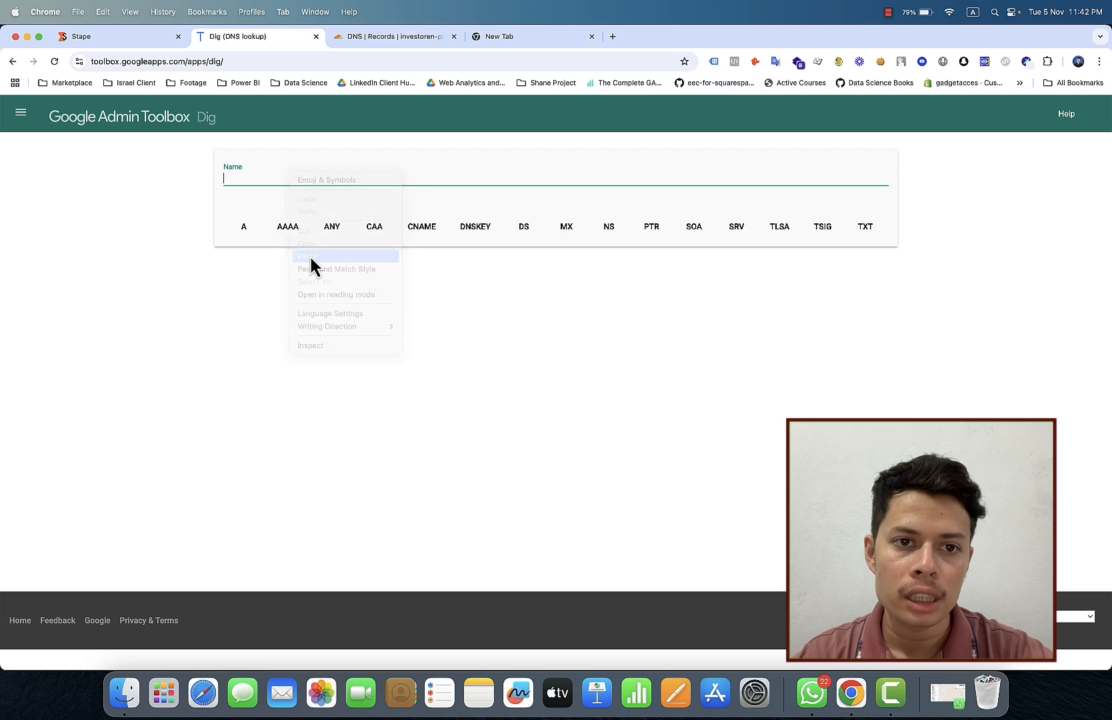
left_click(252, 178)
key("BackSpace")
key("BackSpace")
key("BackSpace")
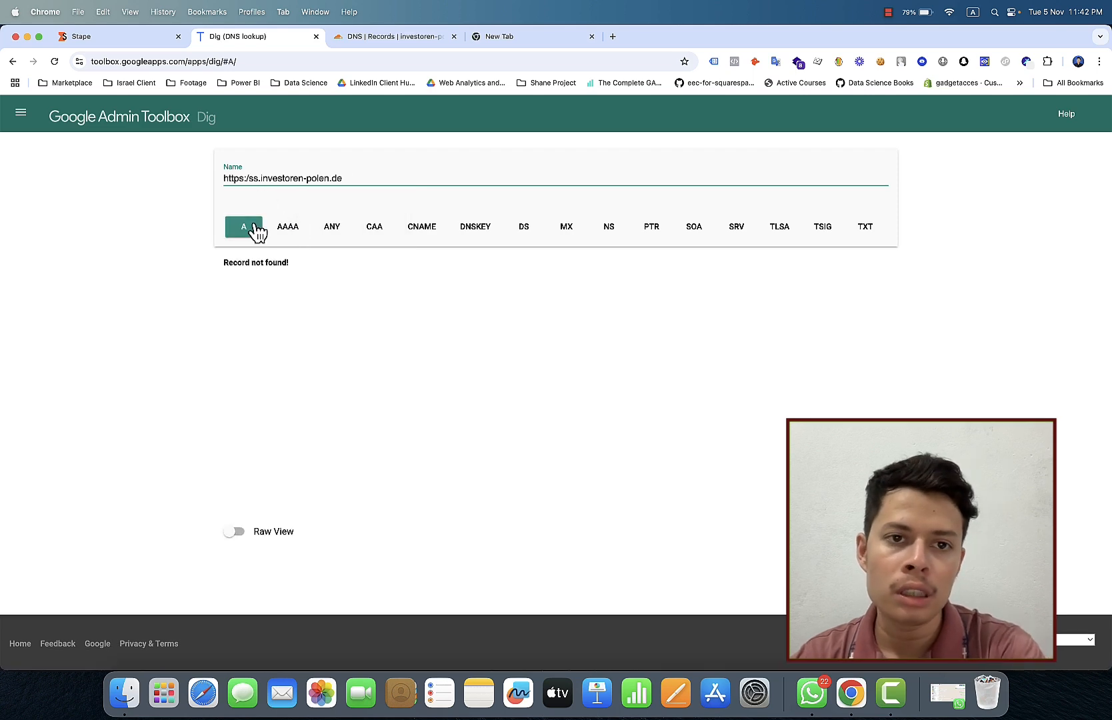
key("BackSpace")
key("BackSpace")
key("BackSpace")
key("BackSpace")
key("BackSpace")
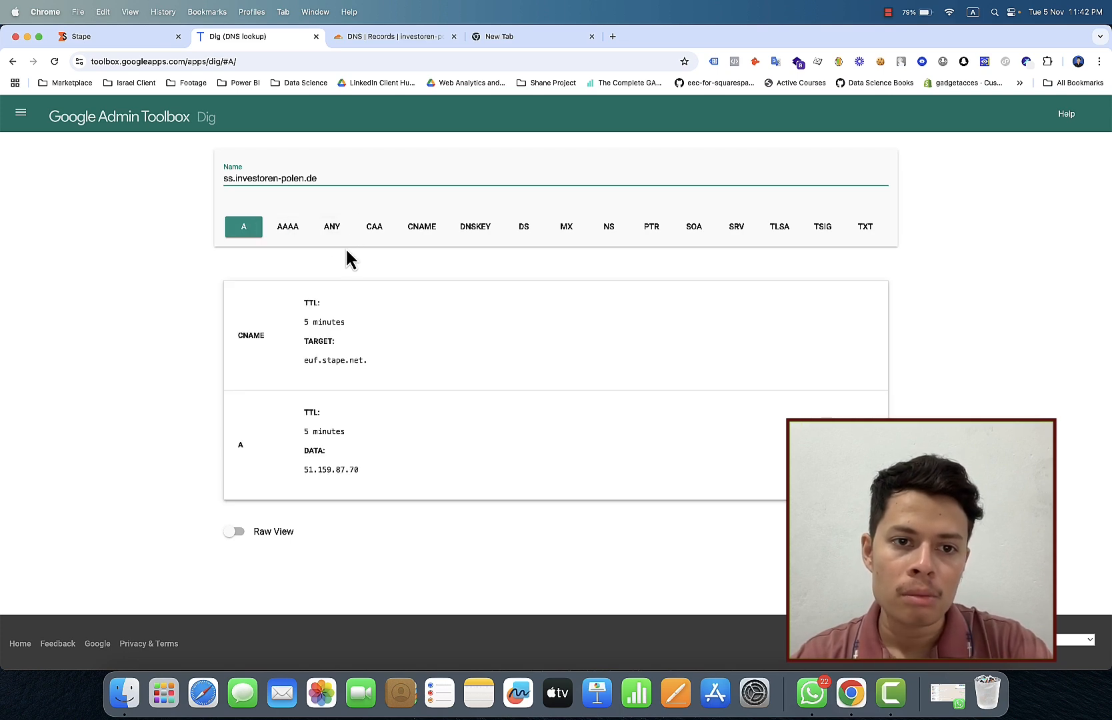
Step: Look up the CNAME record of ss.investoren-polen.de in Dig and reload the lookup page
left_click(432, 239)
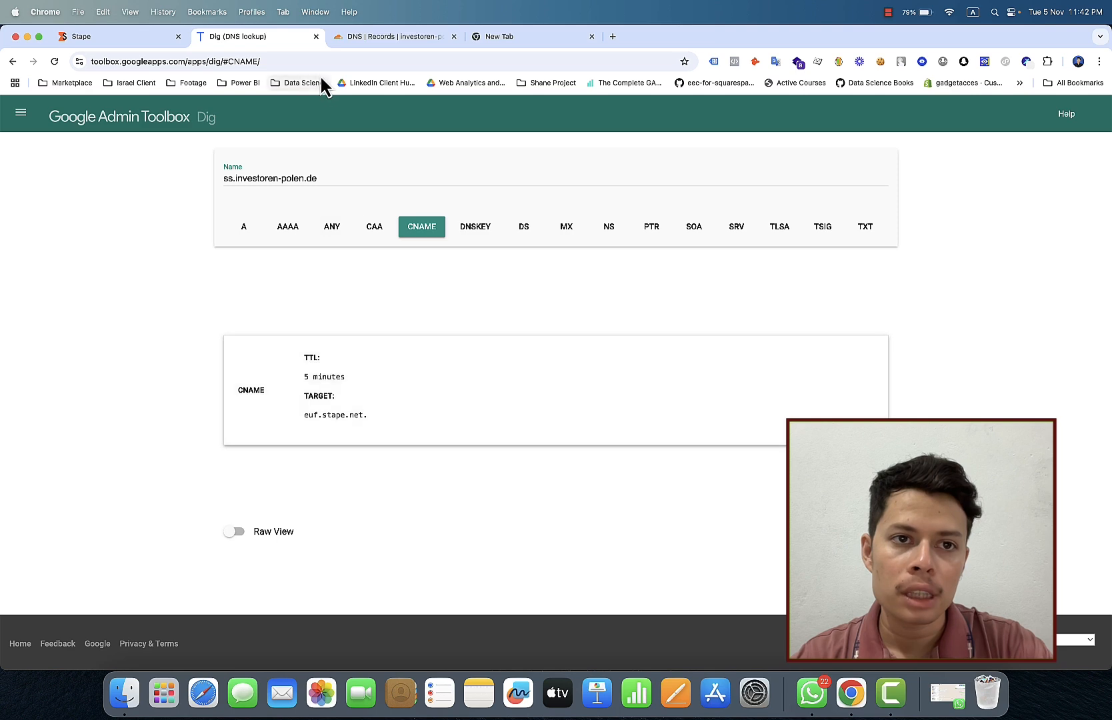
left_click(55, 62)
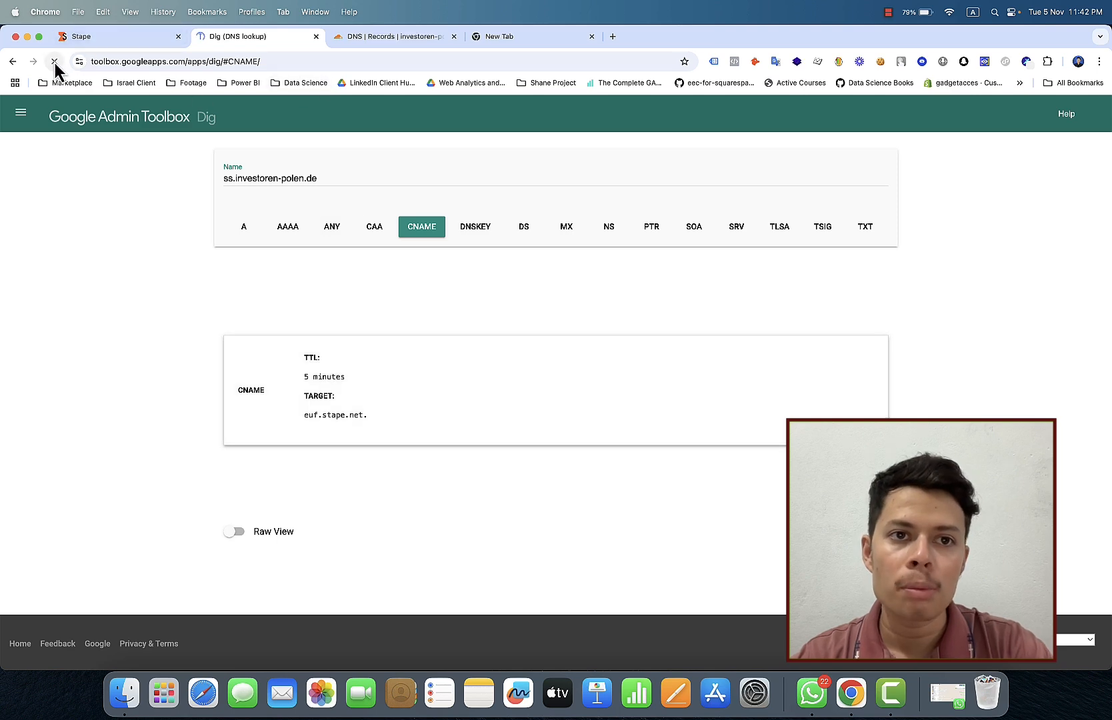
Step: Return to Stape, reload the container page and check the verification status of the custom domain ss.investoren-polen.de
left_click(112, 37)
scroll(397, 437, "down", 5)
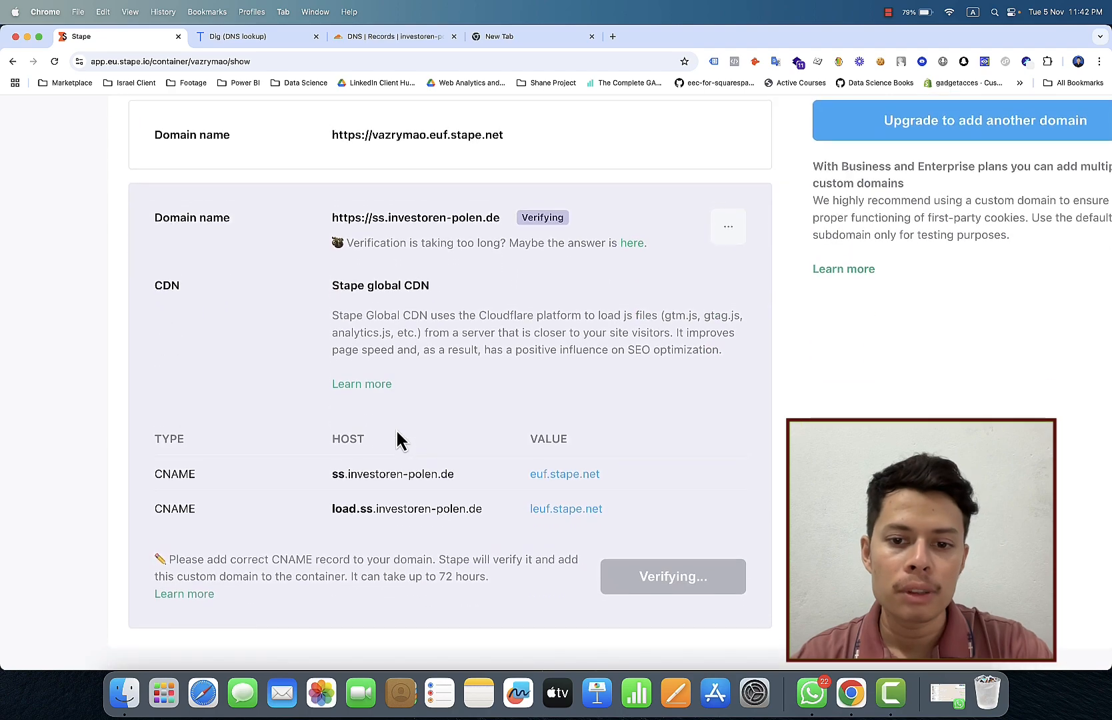
scroll(395, 428, "up", 8)
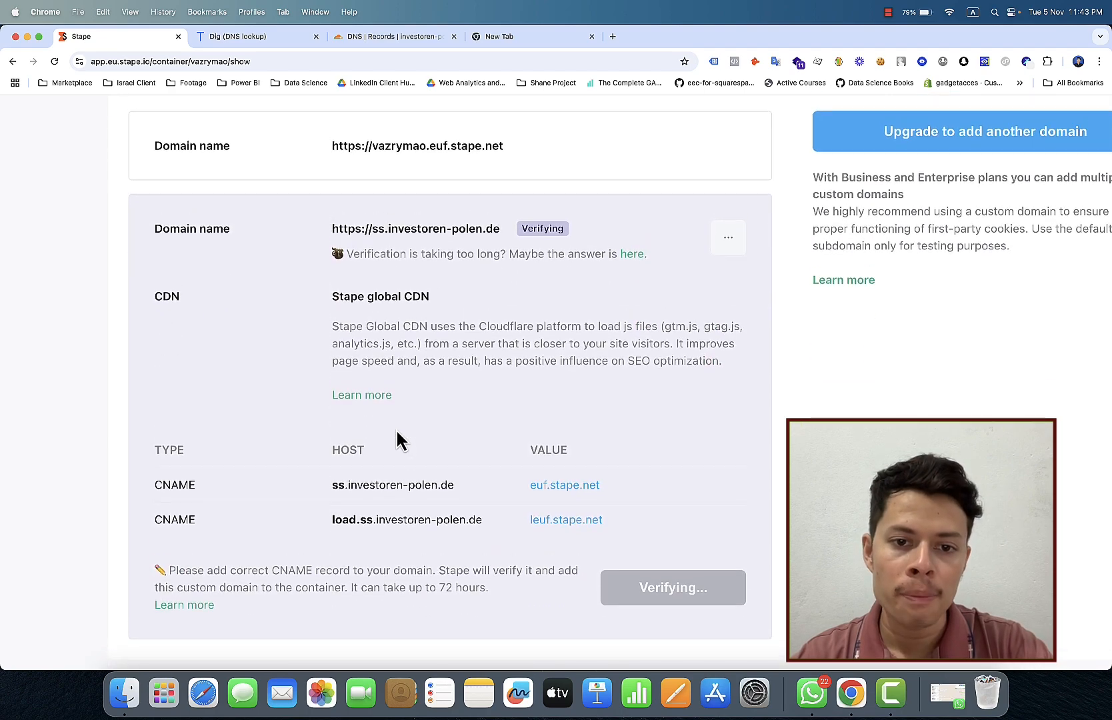
scroll(396, 440, "up", 1)
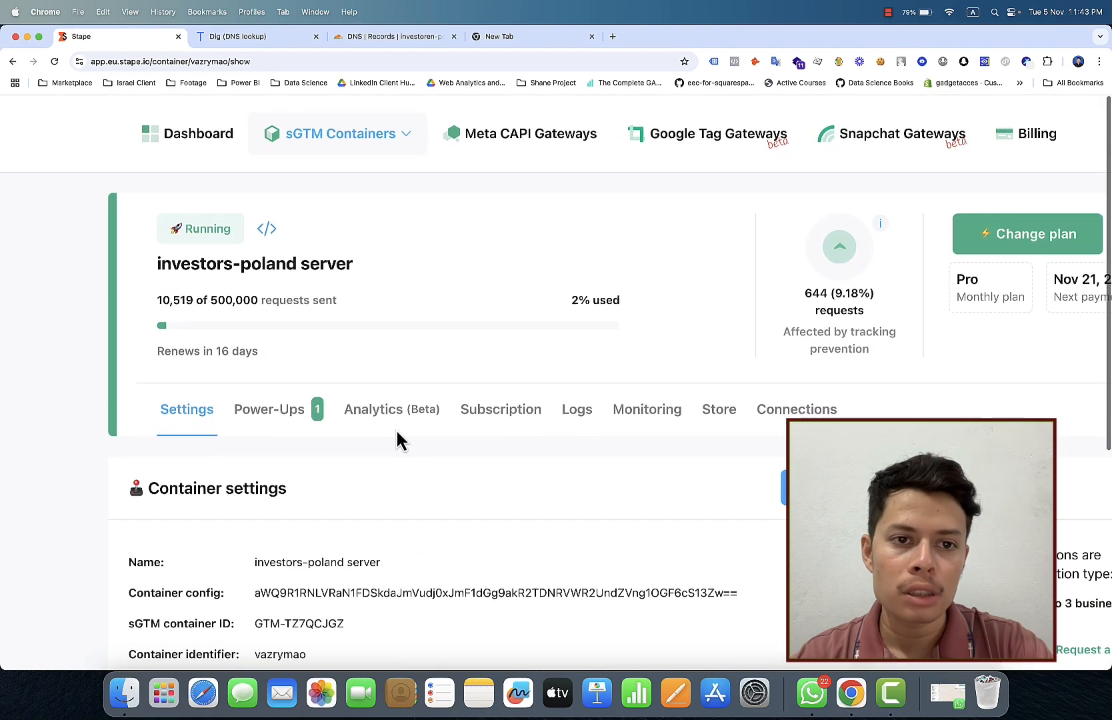
left_click(52, 64)
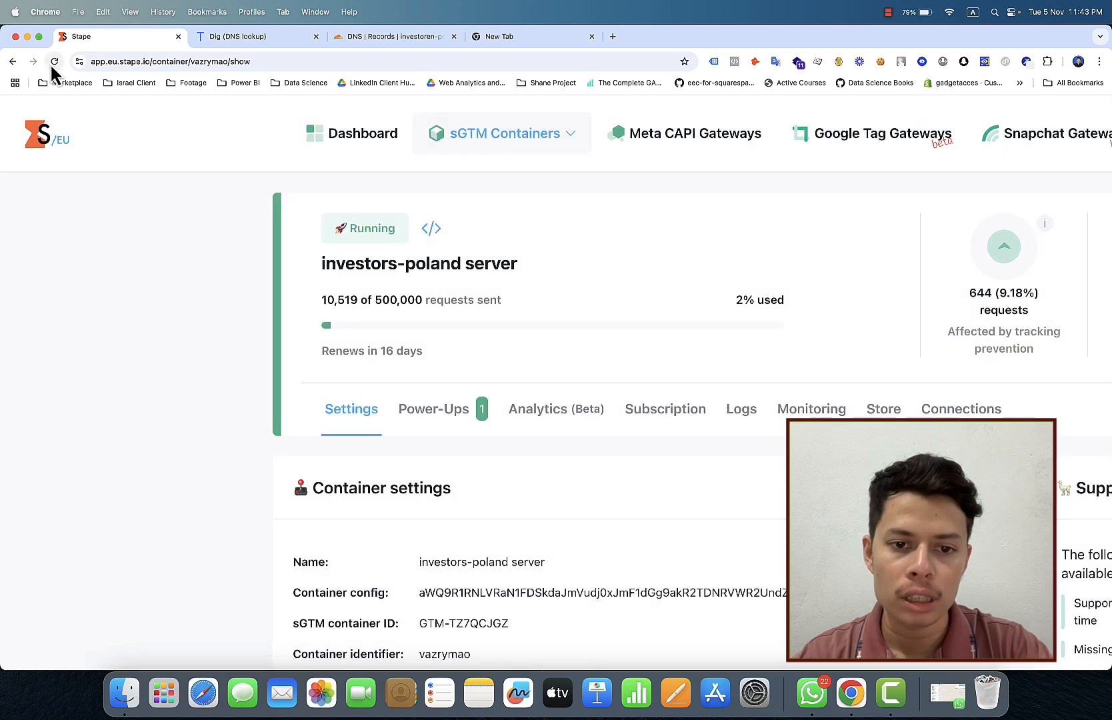
scroll(526, 438, "down", 10)
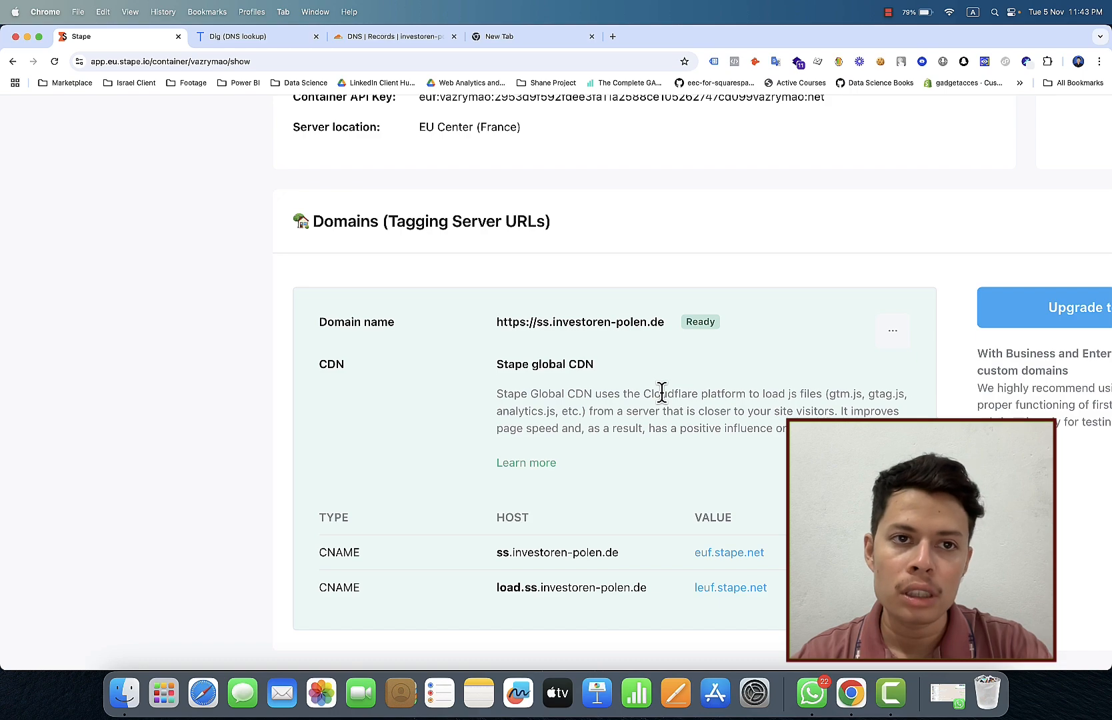
key("super+minus")
key("super+minus")
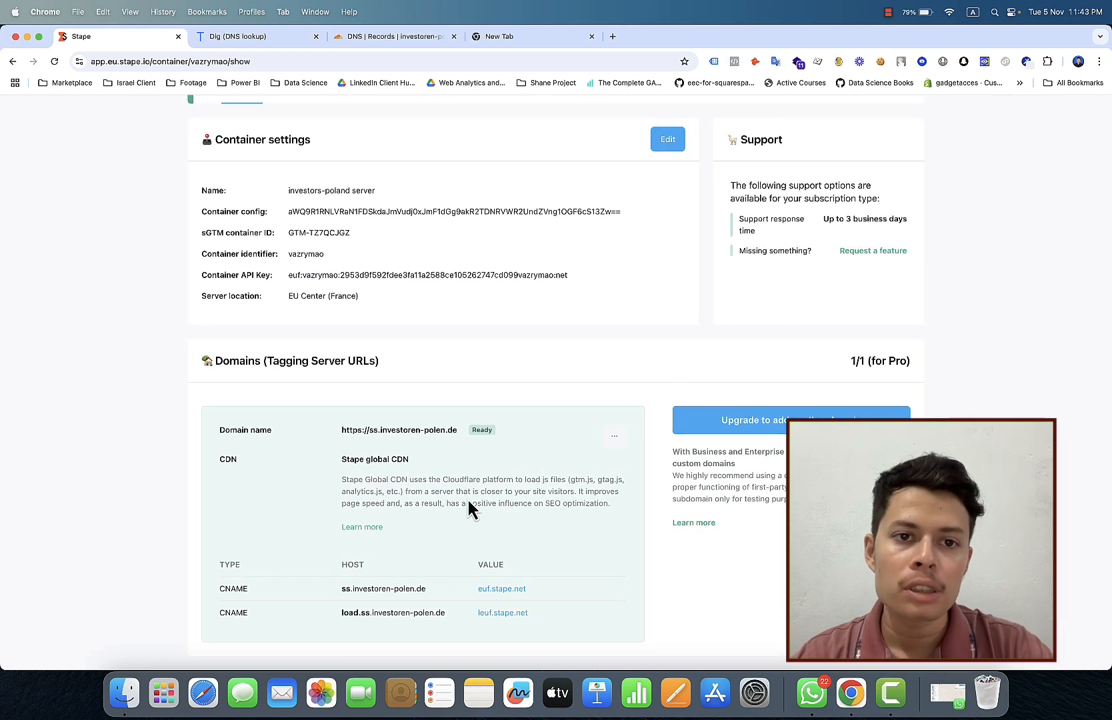
left_click(283, 40)
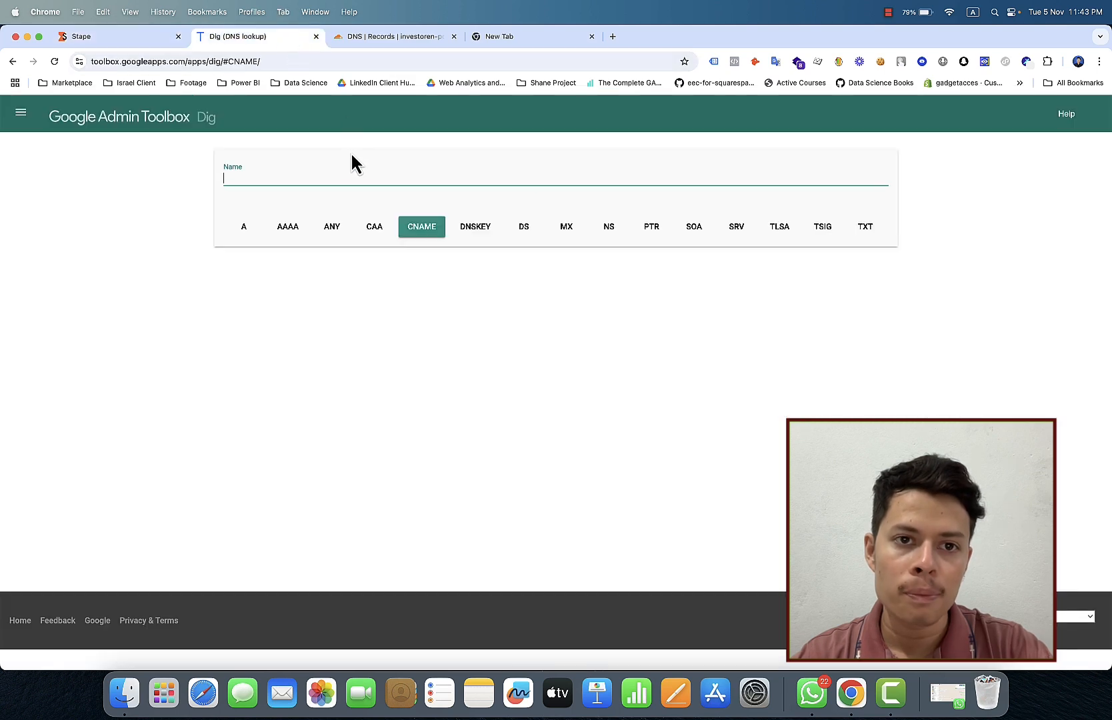
left_click(350, 177)
right_click(350, 177)
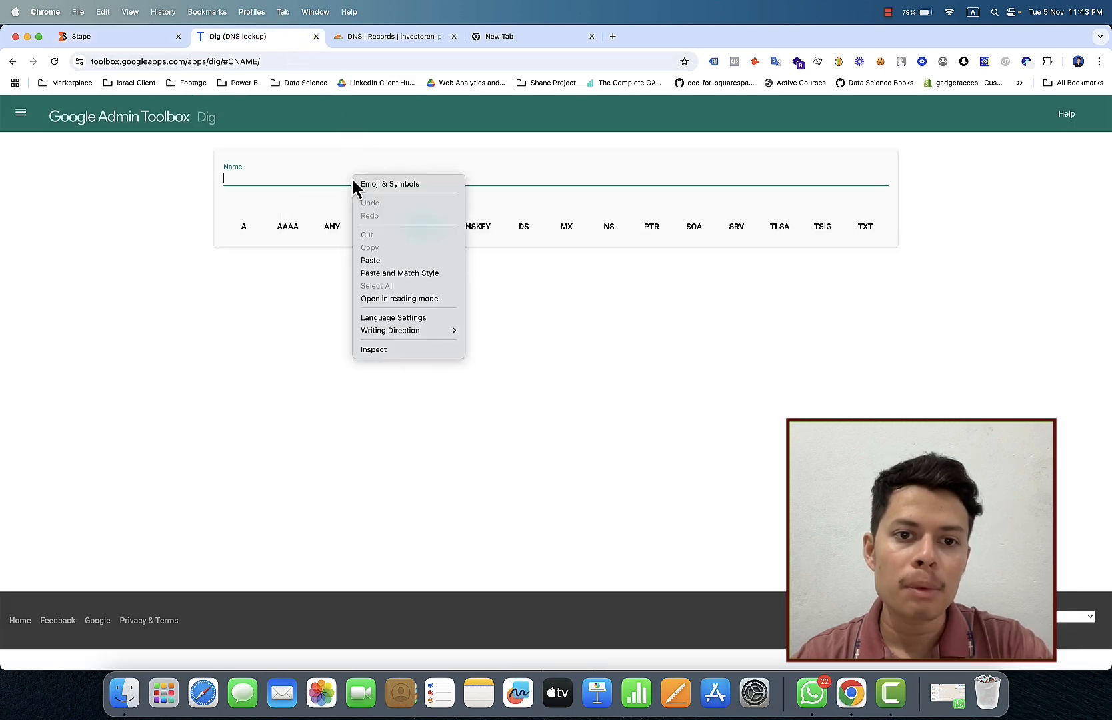
left_click(371, 260)
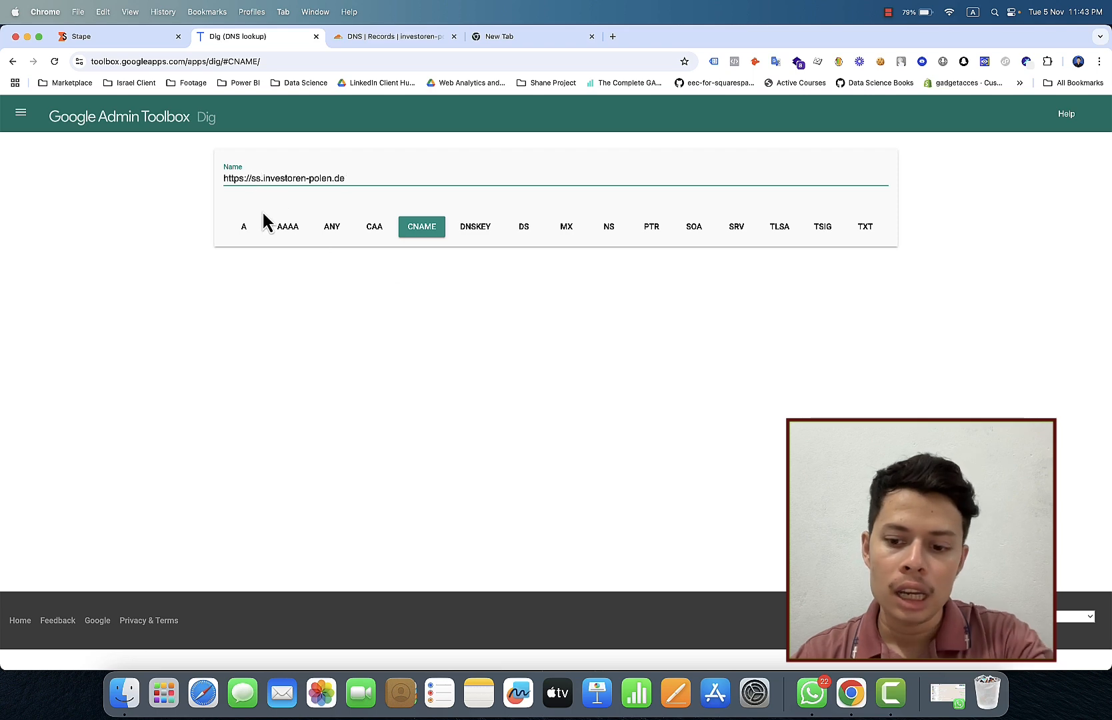
key("BackSpace")
key("BackSpace")
key("BackSpace")
key("BackSpace")
key("BackSpace")
key("BackSpace")
key("BackSpace")
key("BackSpace")
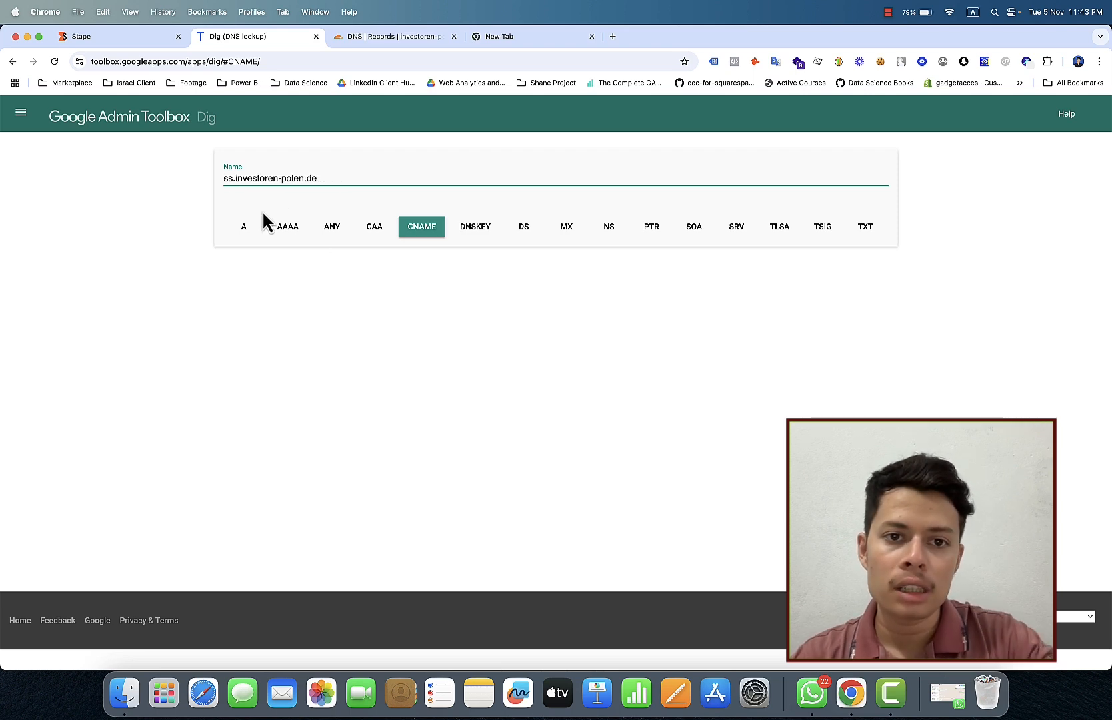
left_click(440, 235)
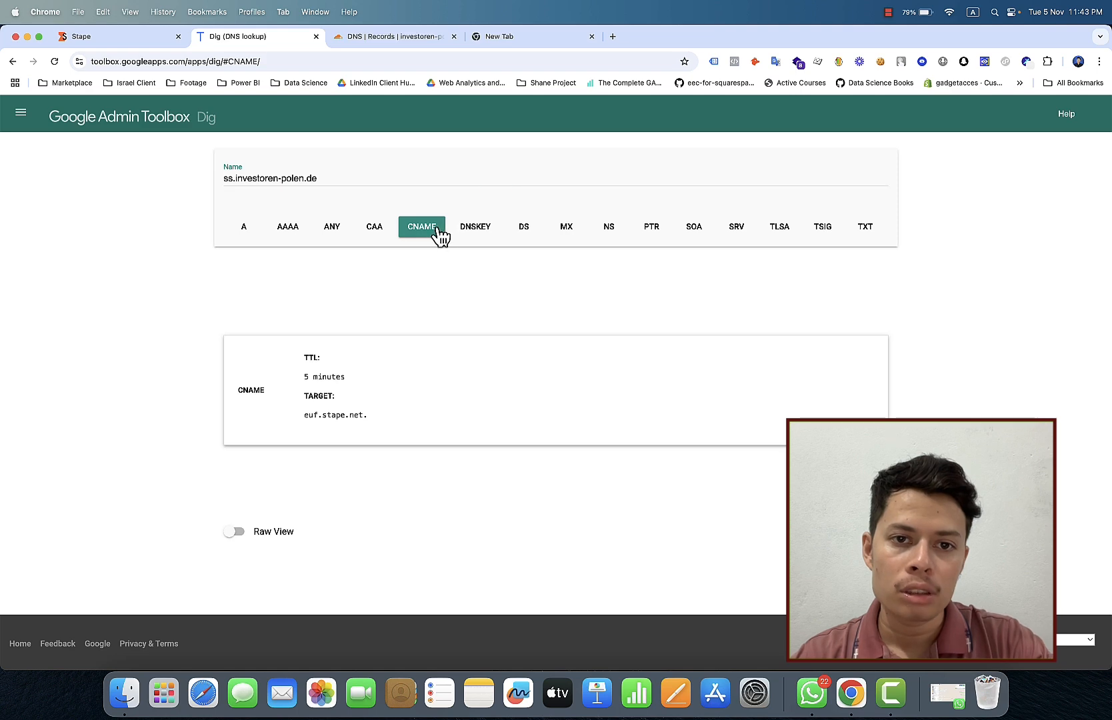
Step: Copy the custom domain's URL from Stape and open Google Tag Manager in the empty browser tab
left_click(141, 40)
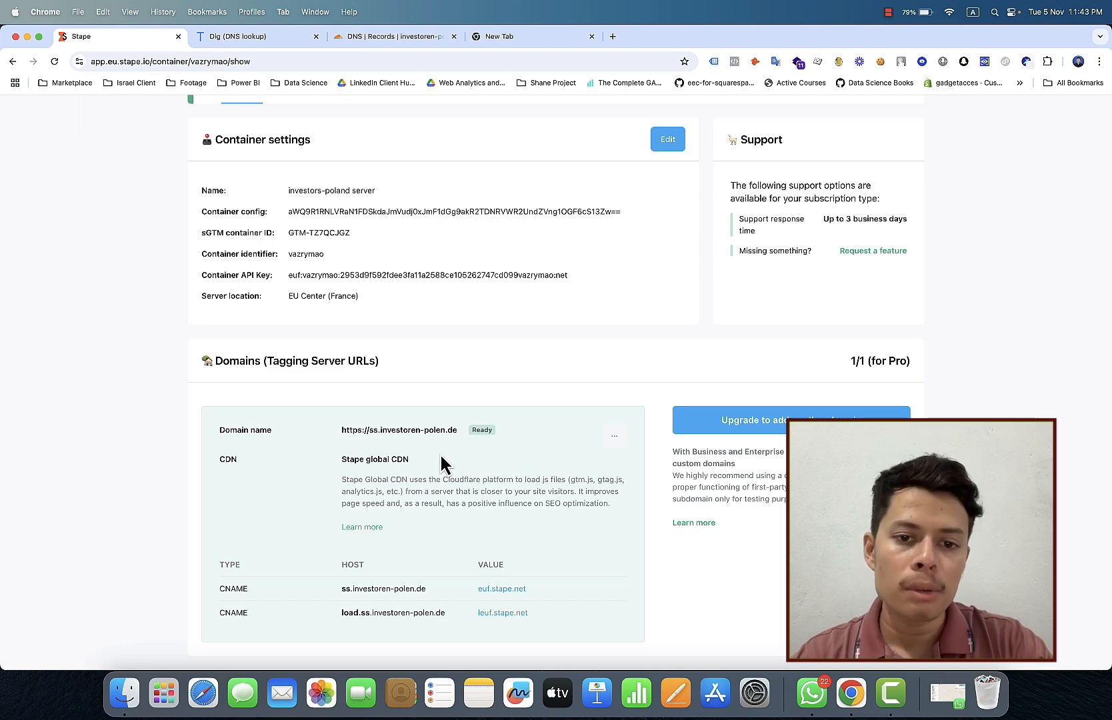
left_click(466, 431)
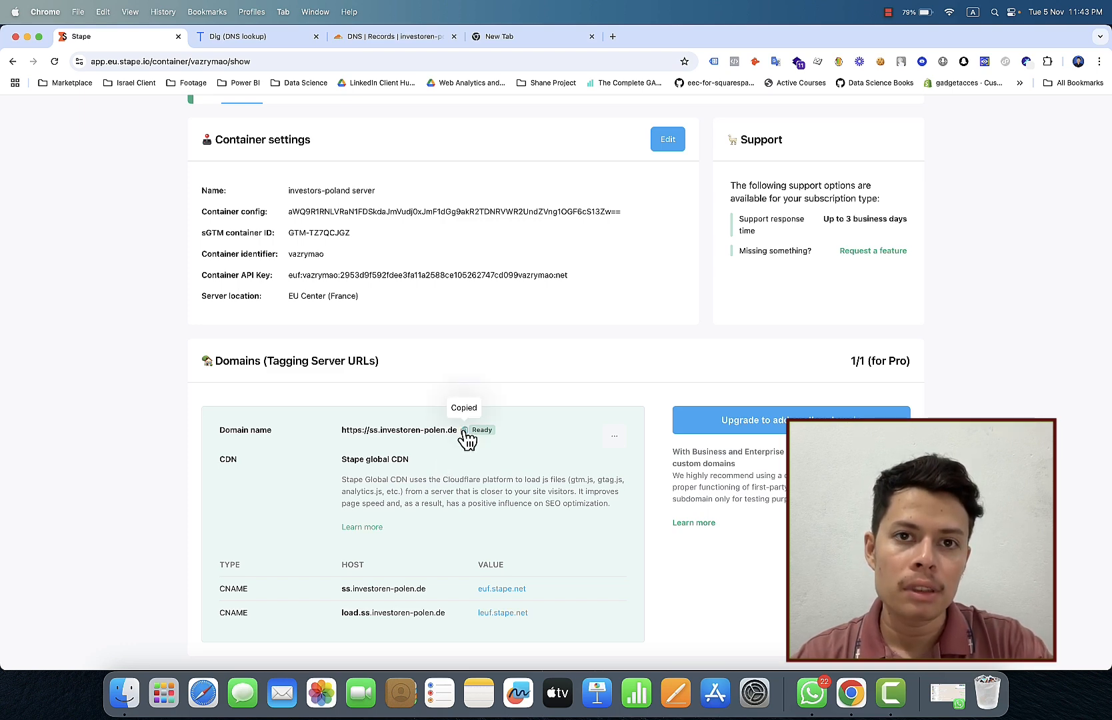
left_click(513, 40)
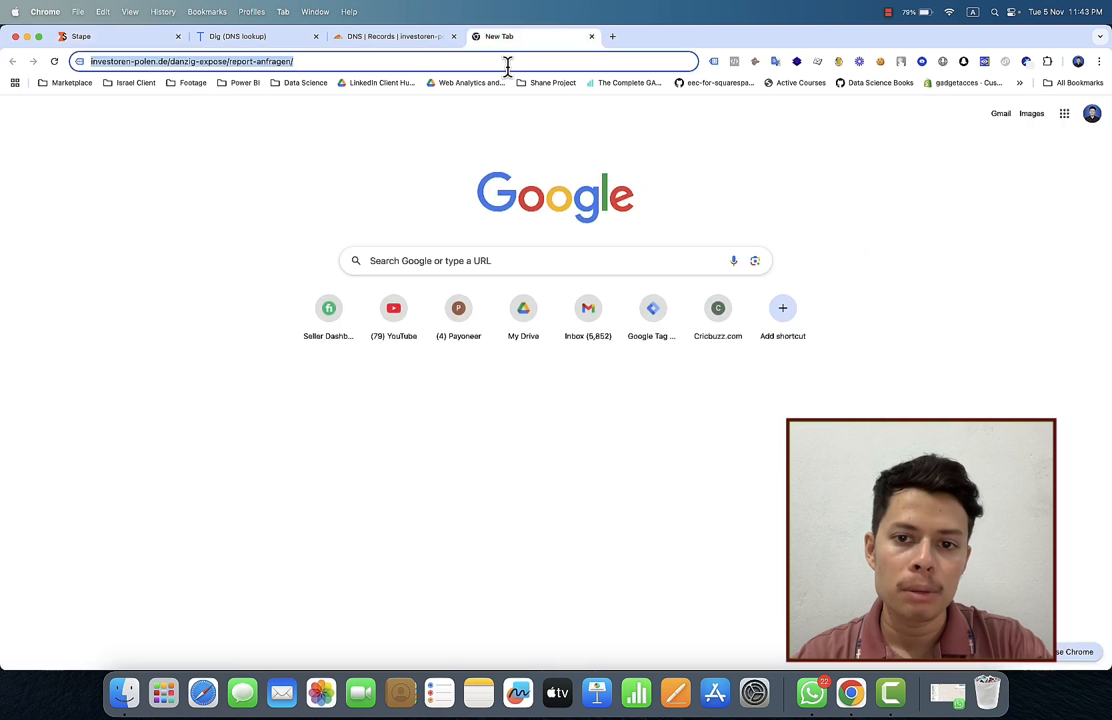
left_click(656, 335)
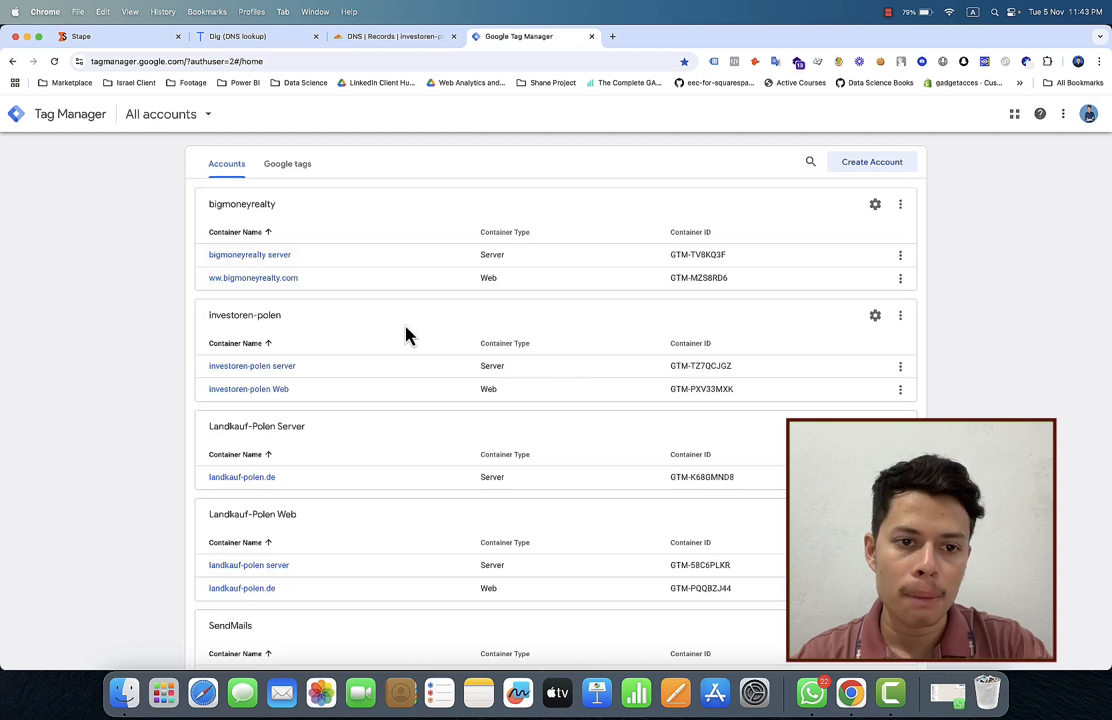
right_click(276, 364)
left_click(299, 380)
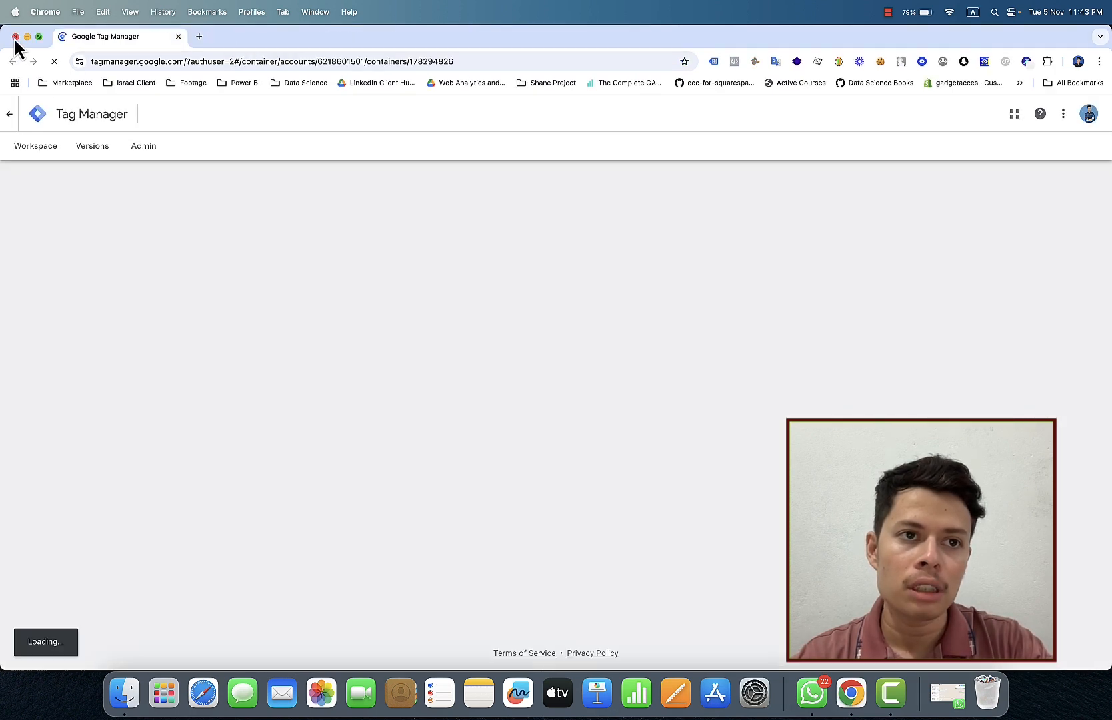
left_click(15, 37)
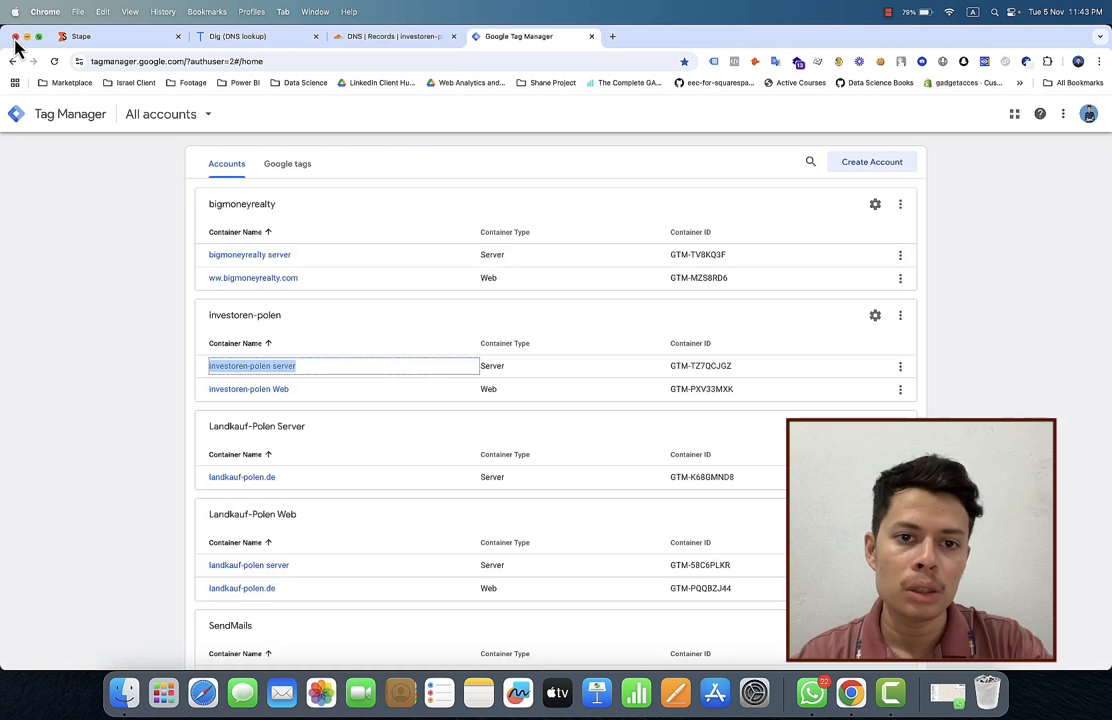
Step: Open the investoren-polen server container in a new tab and the investoren-polen Web container in the current tab
right_click(255, 368)
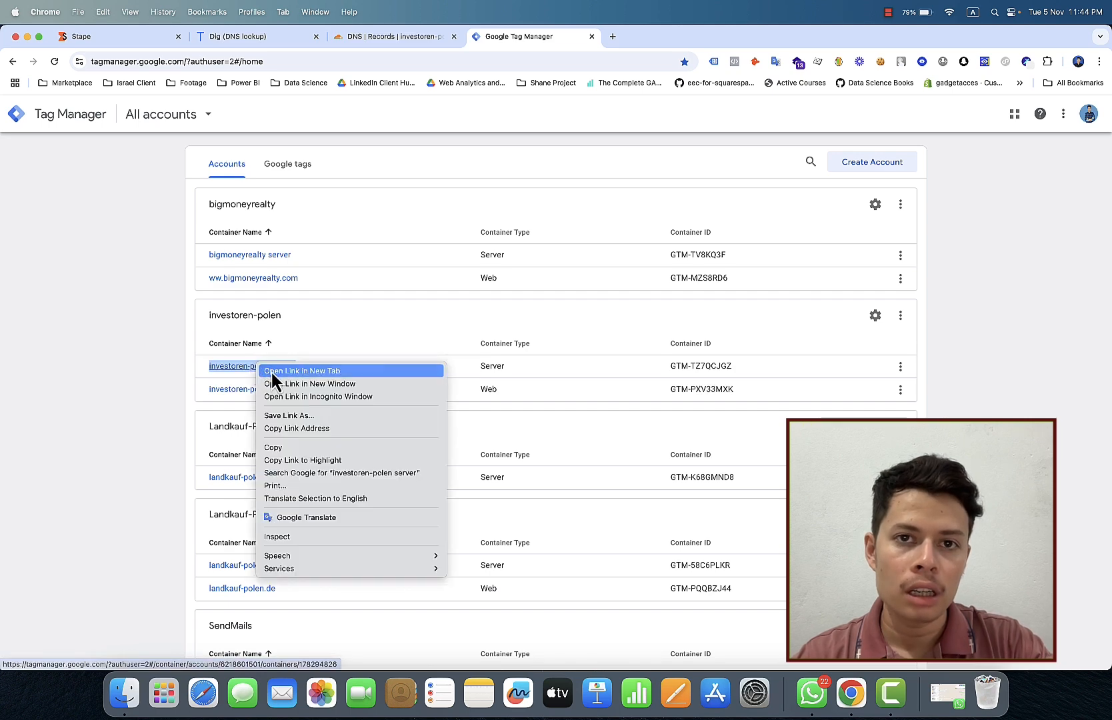
left_click(271, 372)
left_click(272, 393)
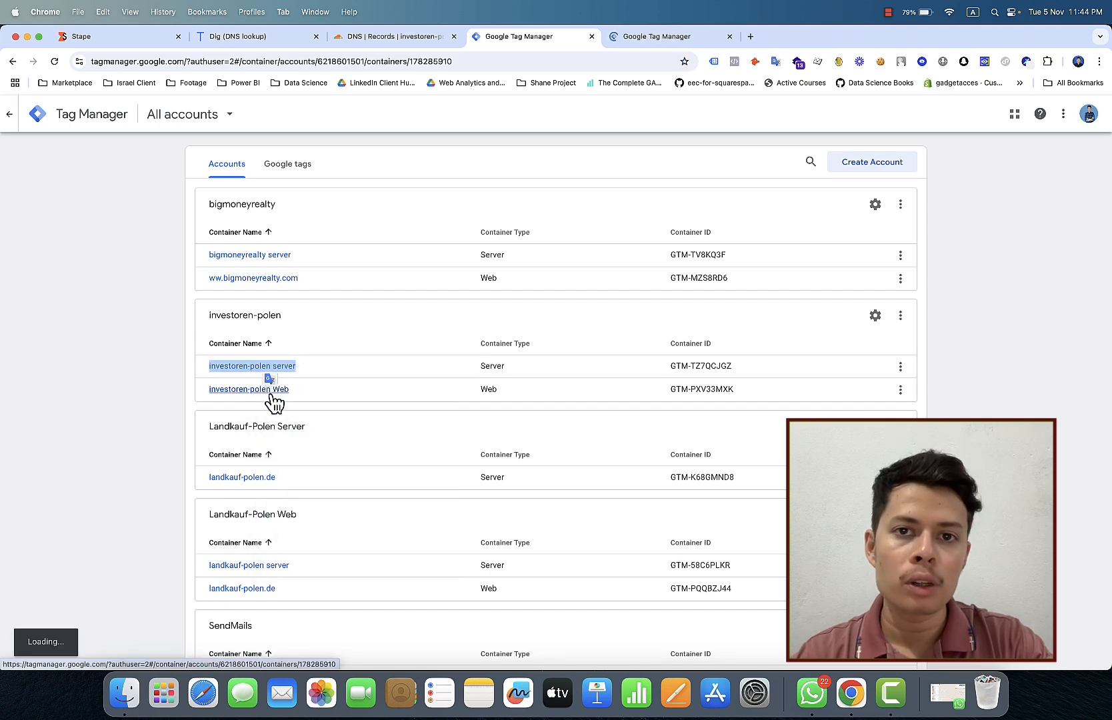
left_click(649, 40)
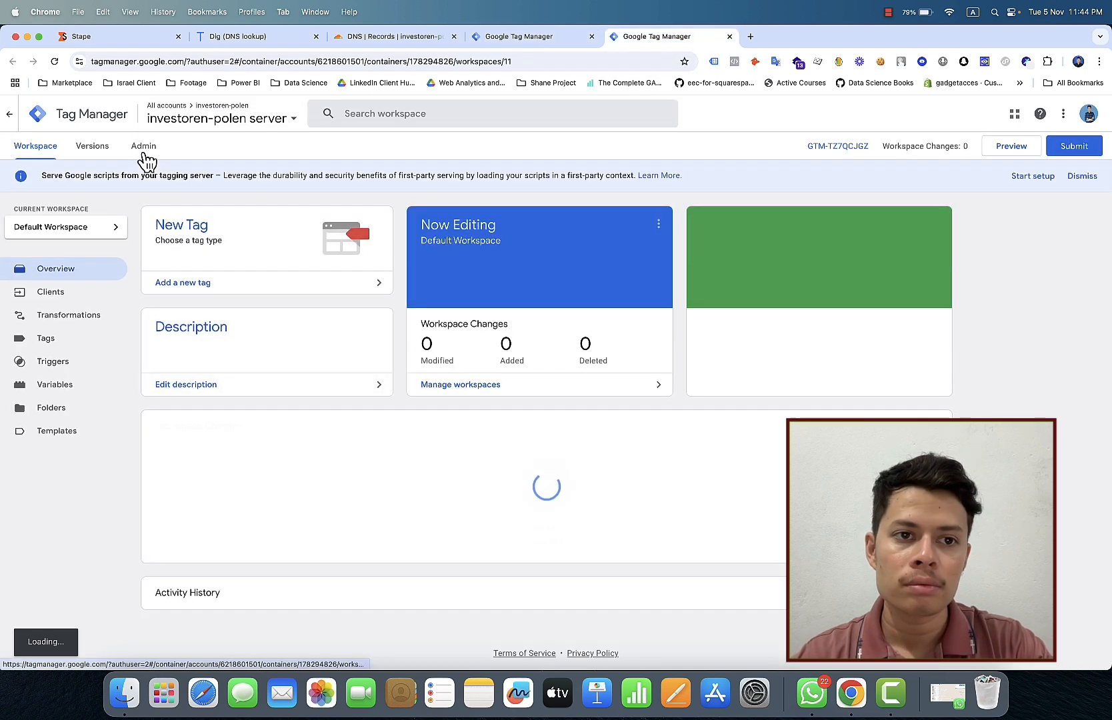
left_click(143, 153)
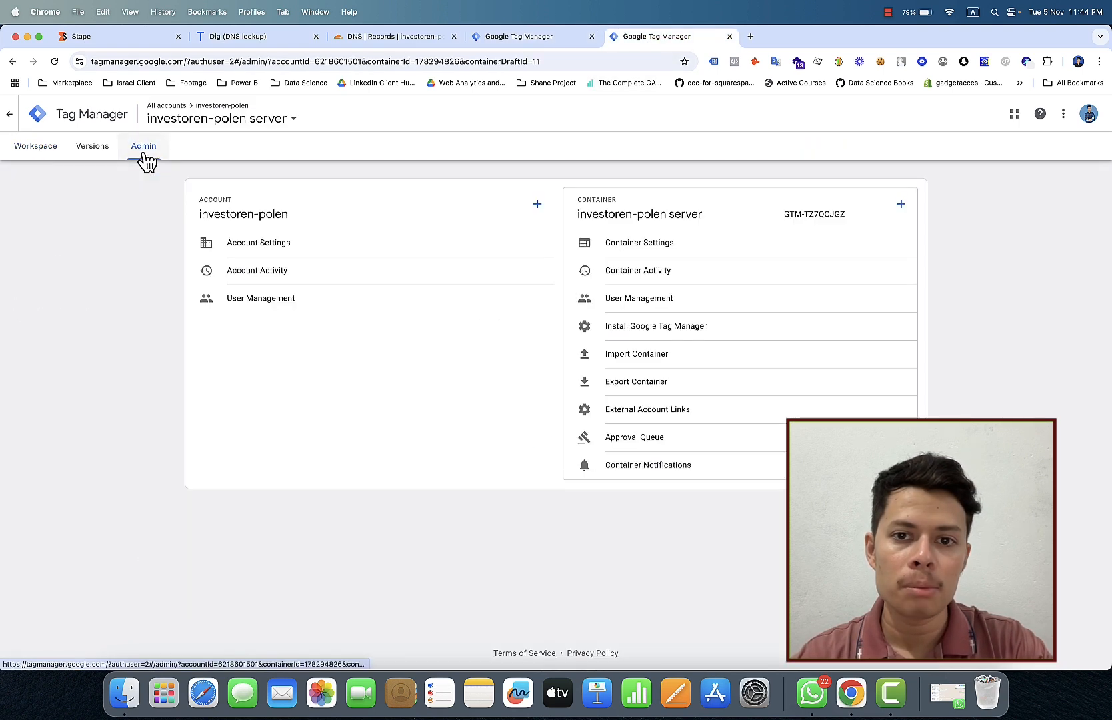
left_click(685, 253)
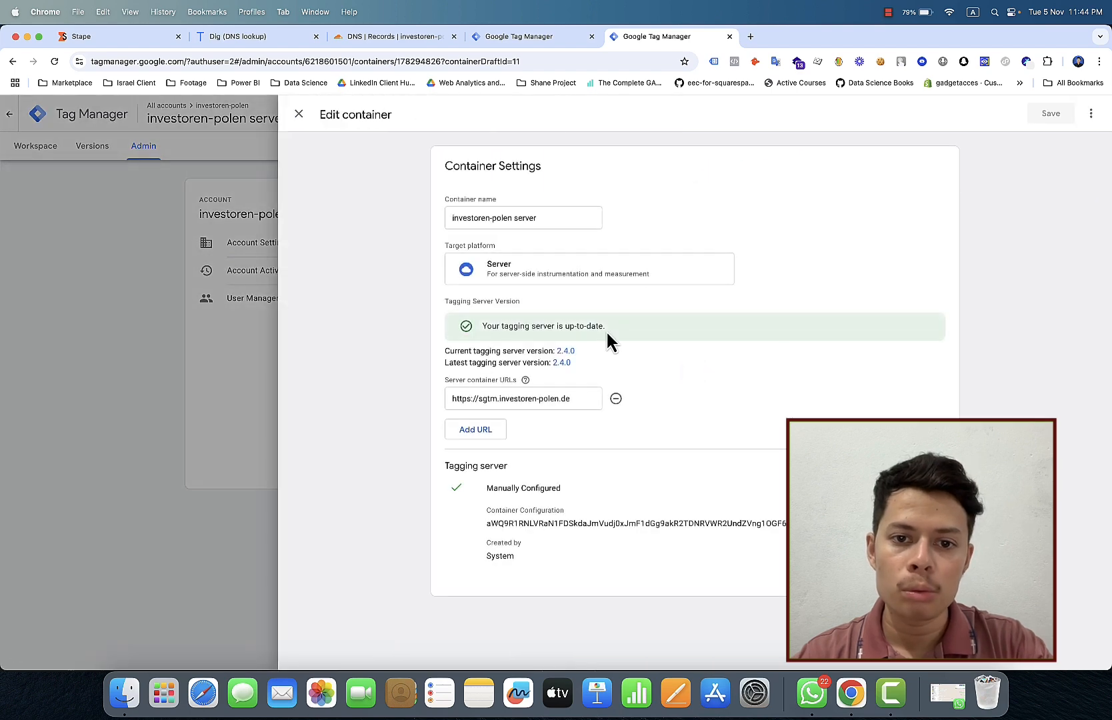
left_click(582, 398)
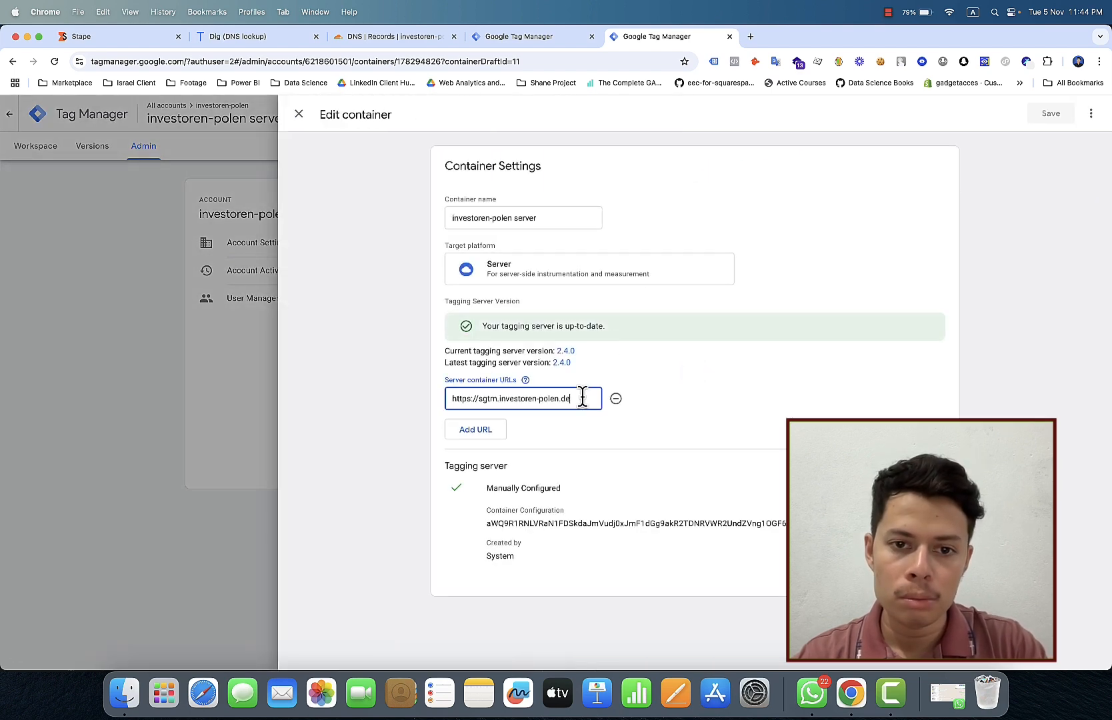
key("super+a")
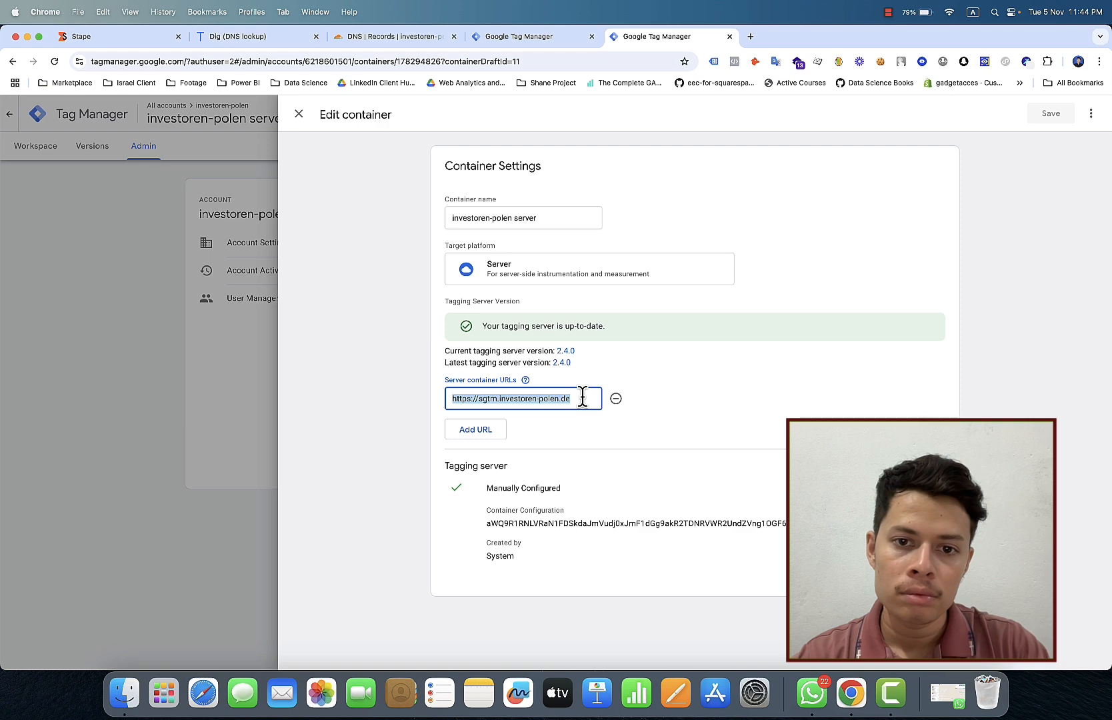
key("super+v")
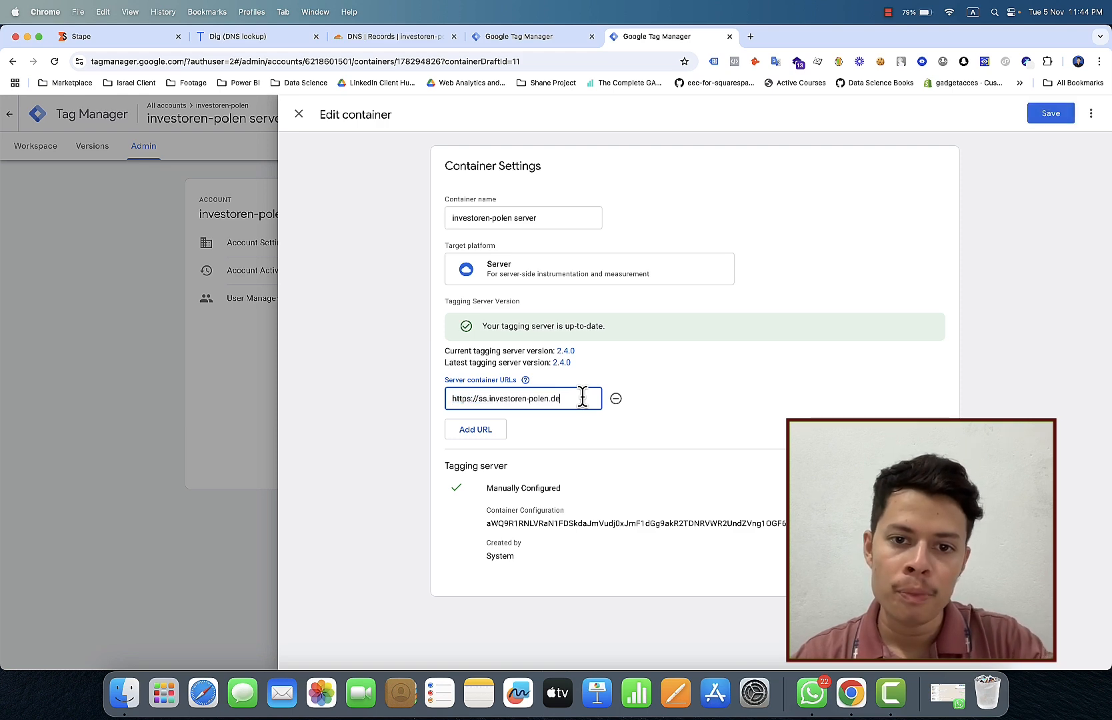
left_click(1051, 118)
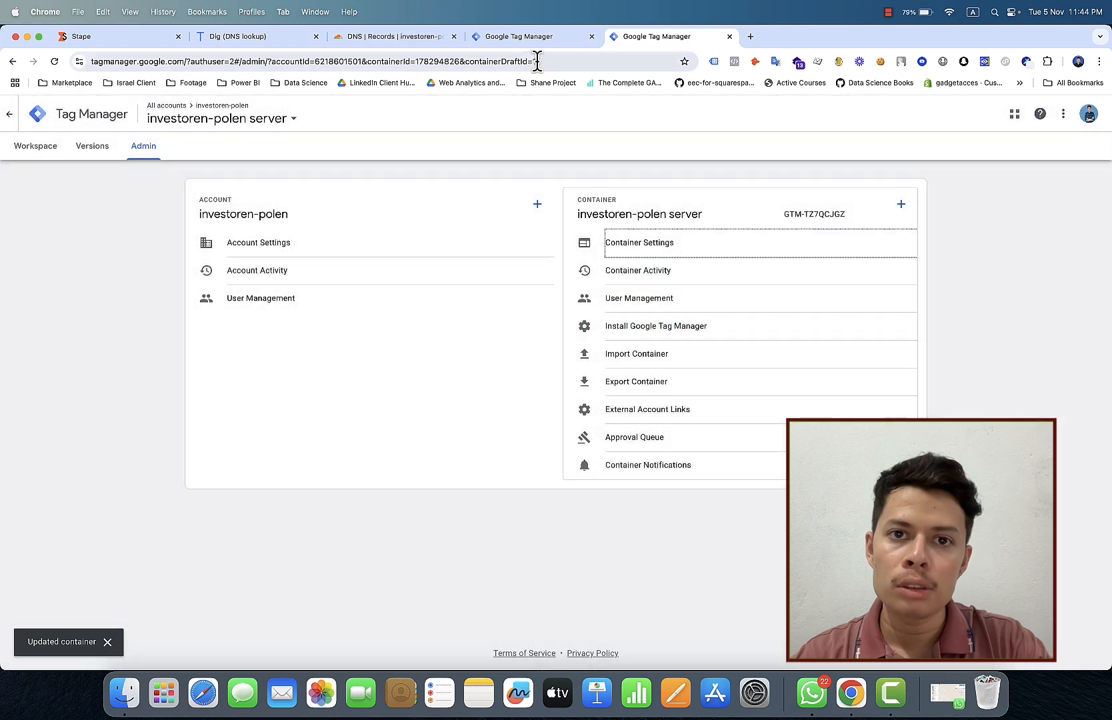
left_click(534, 38)
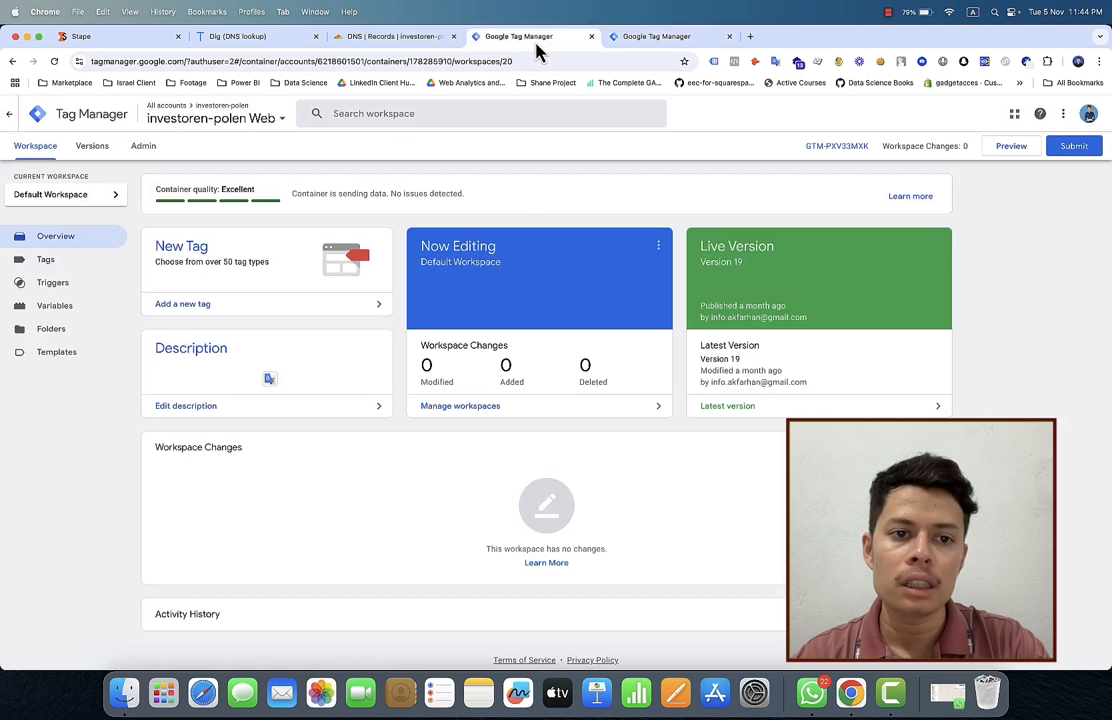
left_click(84, 312)
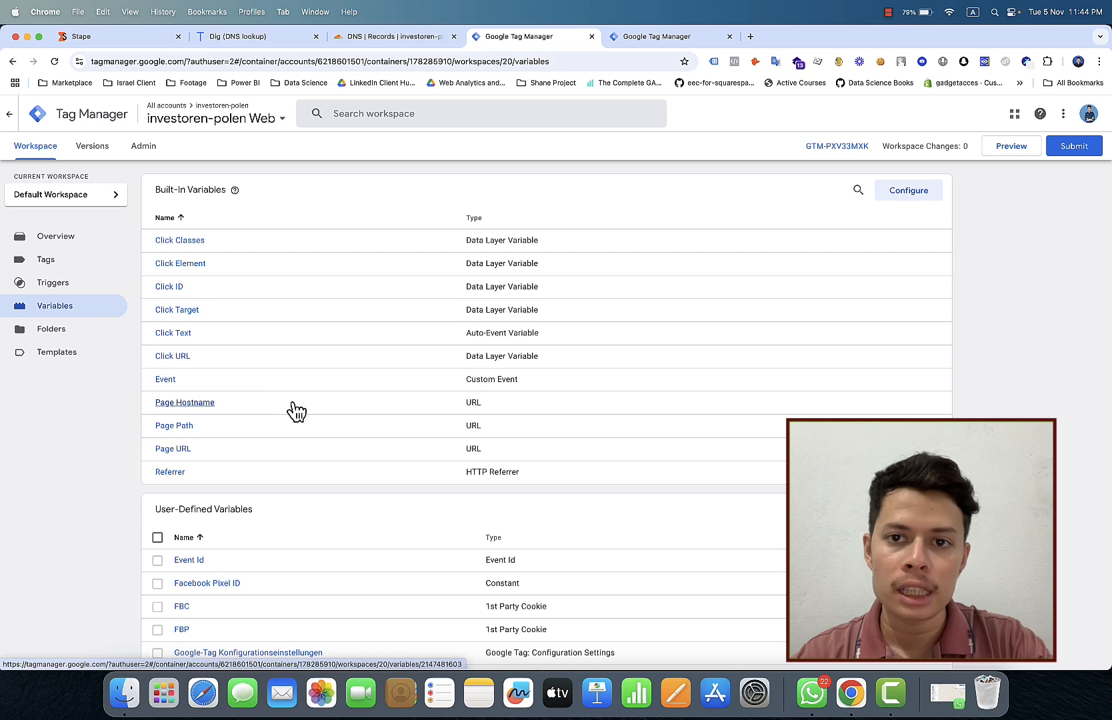
scroll(372, 531, "down", 2)
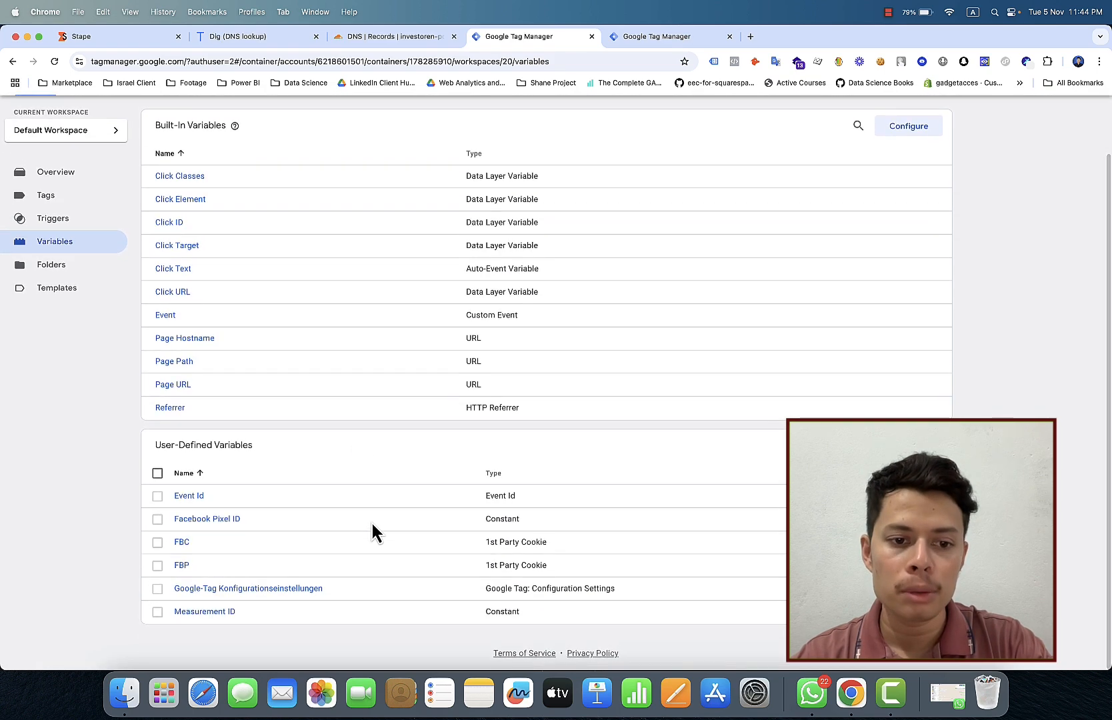
left_click(311, 590)
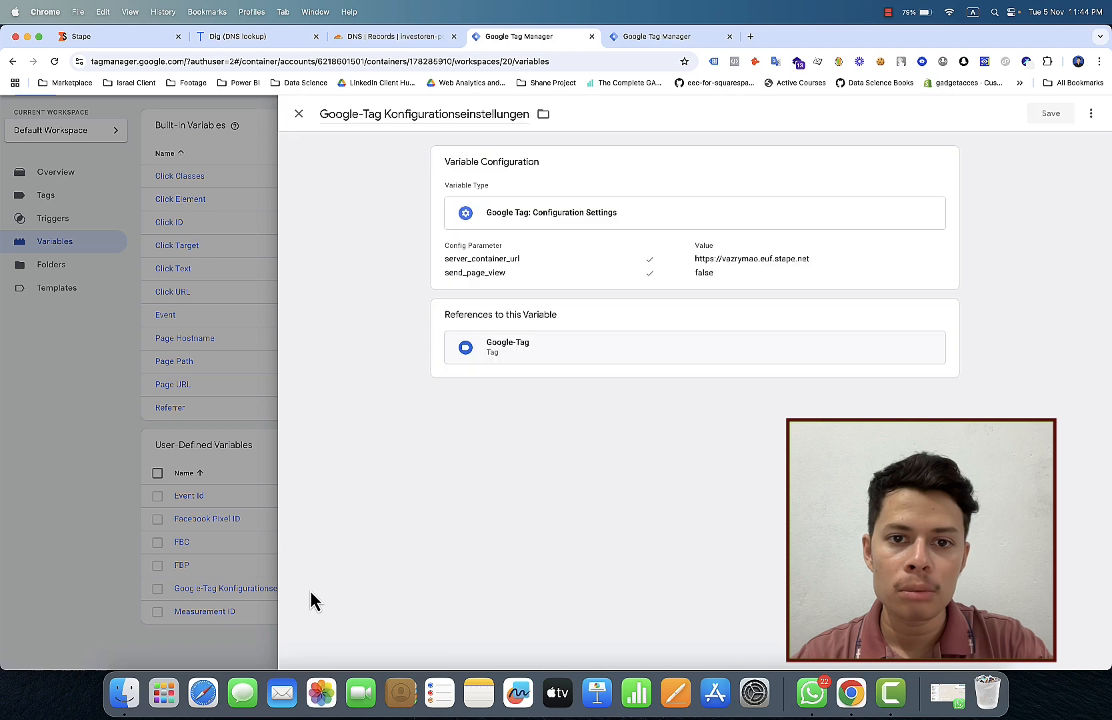
left_click(666, 275)
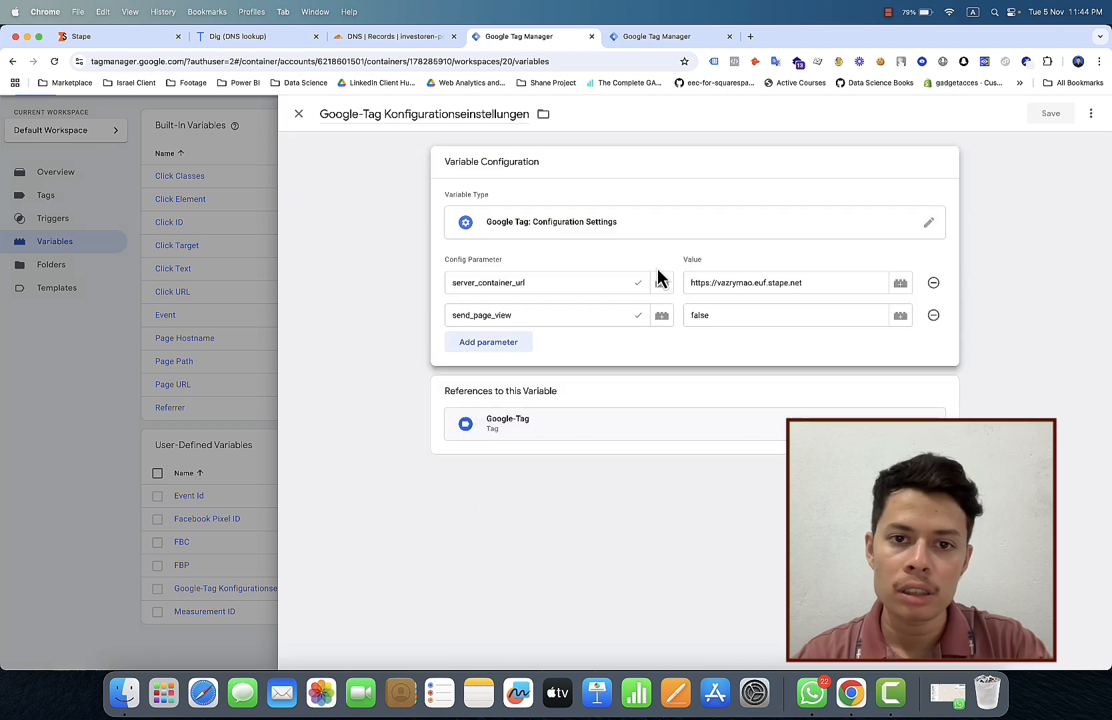
left_click(760, 286)
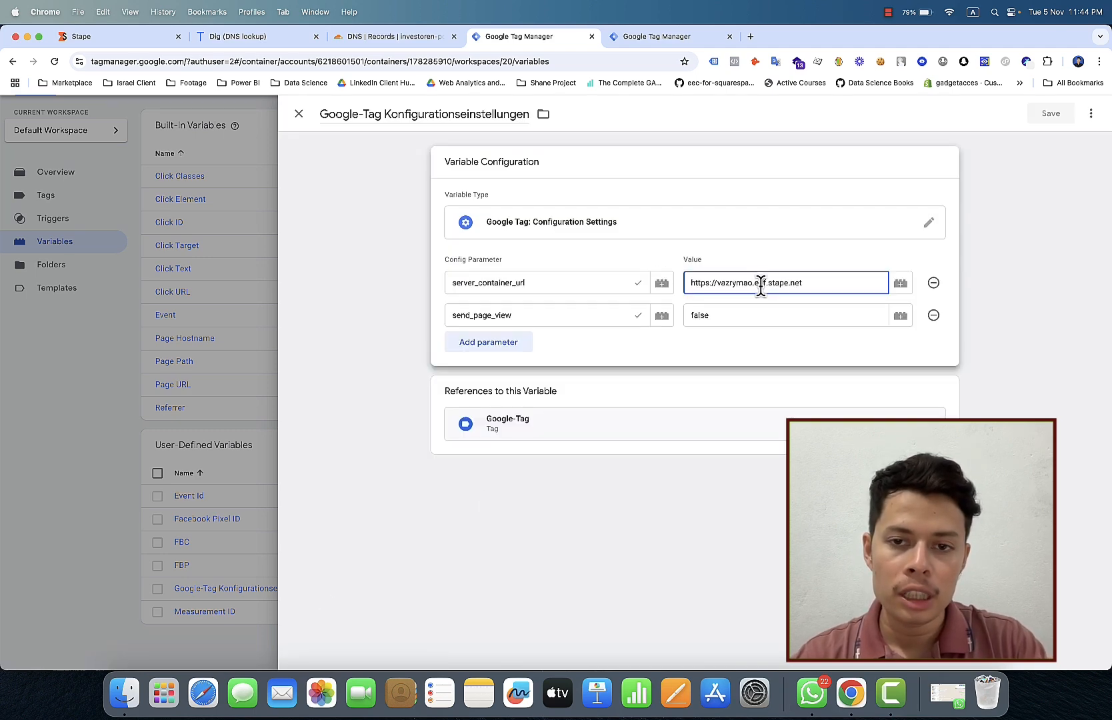
key("super+a")
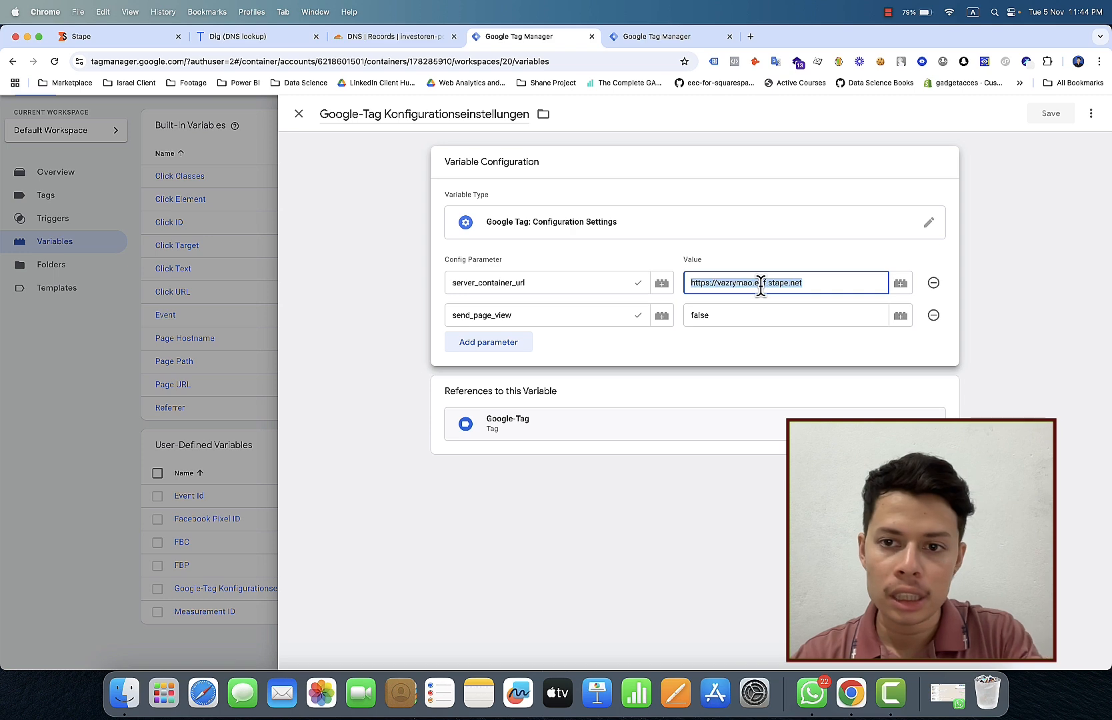
type("https://ss.investoren-polen.de")
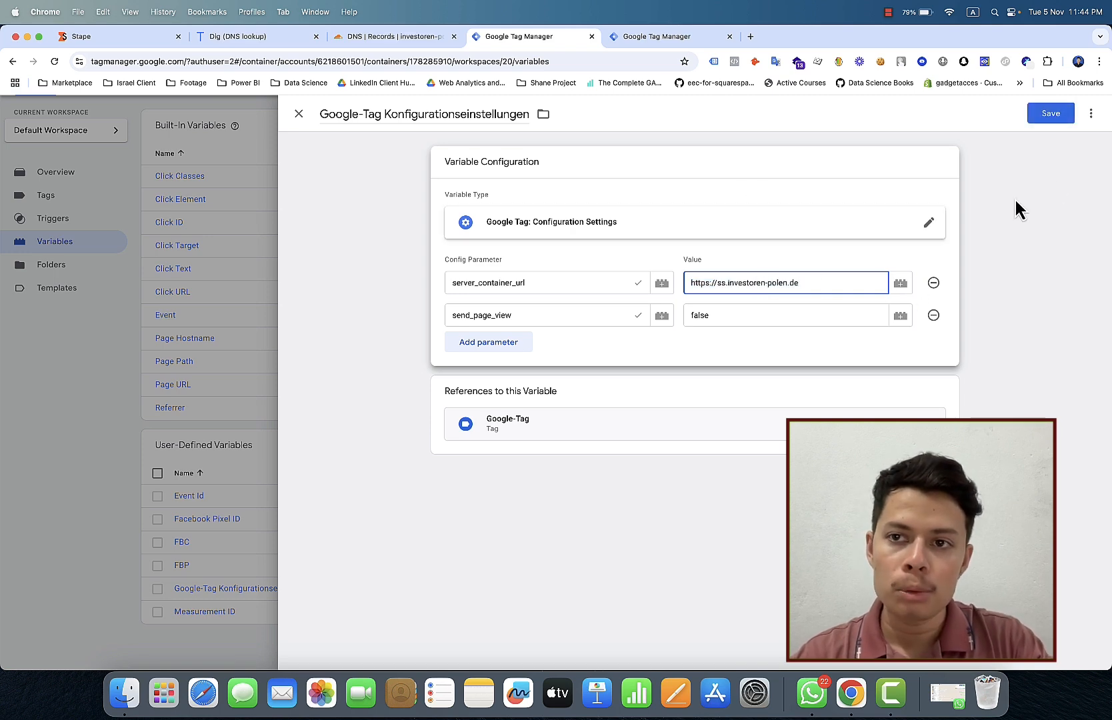
left_click(1050, 115)
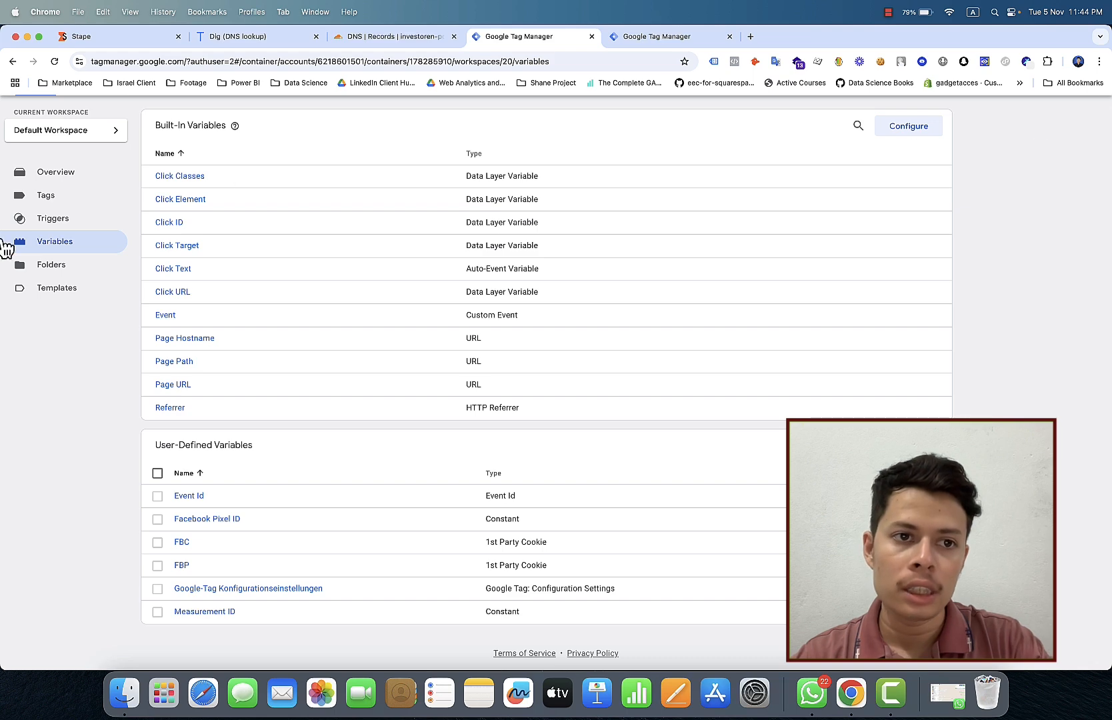
Step: View the web container's tags, switch to the investoren-polen server container's workspace, and start its preview mode
left_click(105, 200)
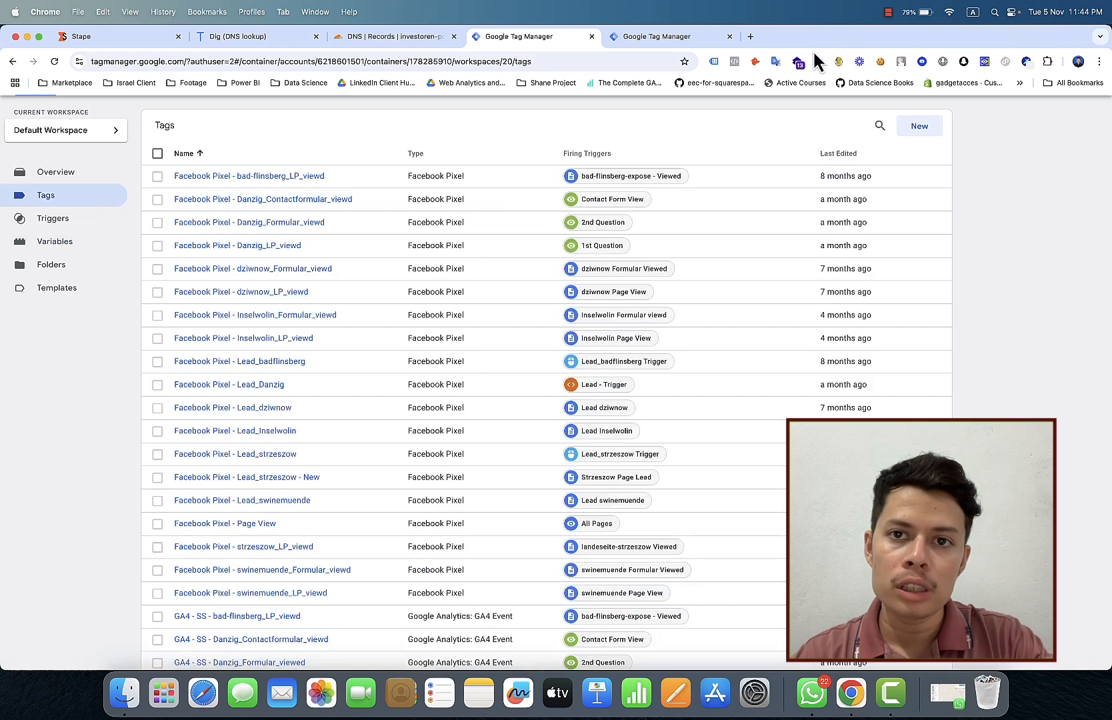
left_click(690, 40)
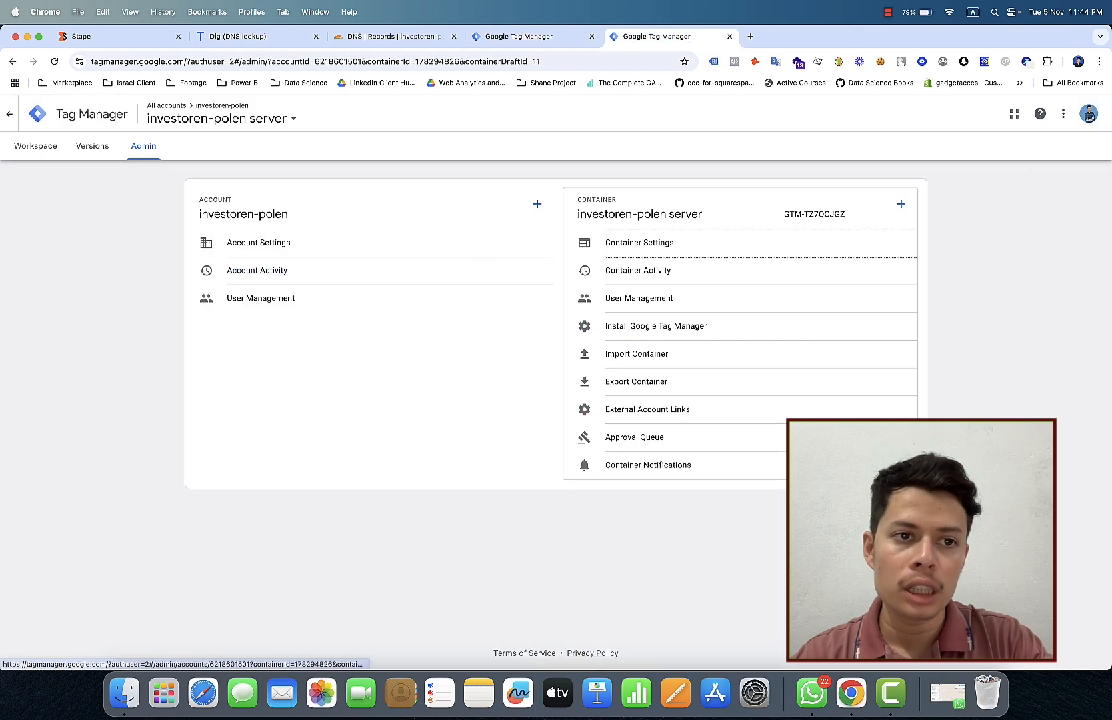
left_click(32, 150)
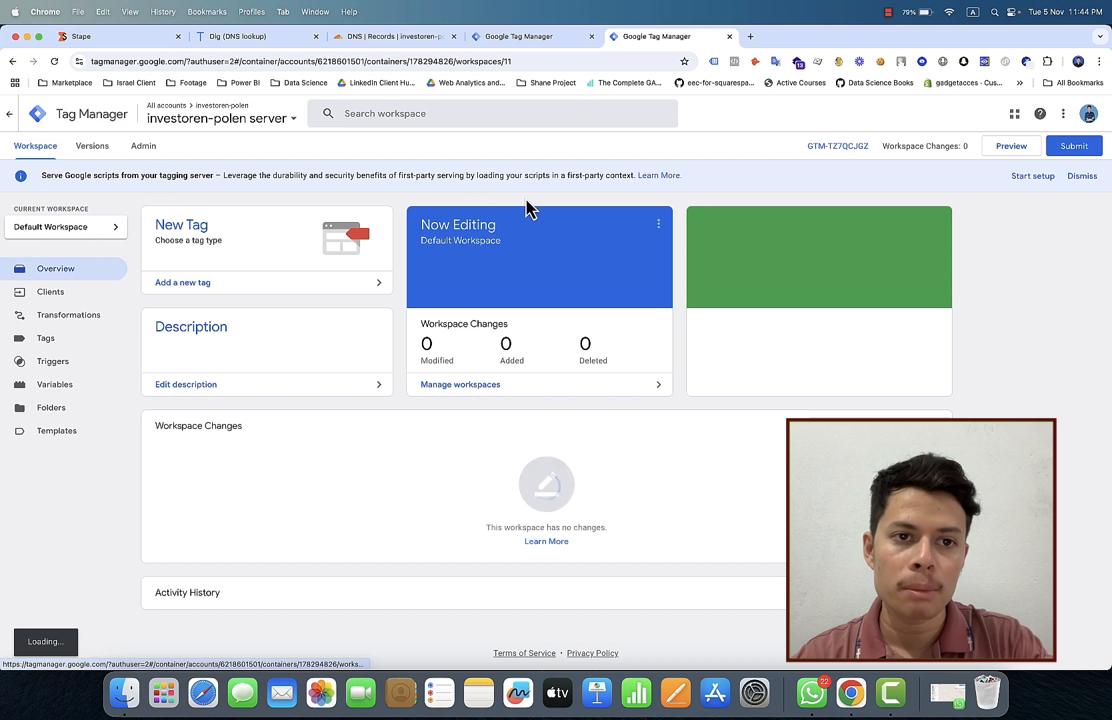
left_click(1030, 147)
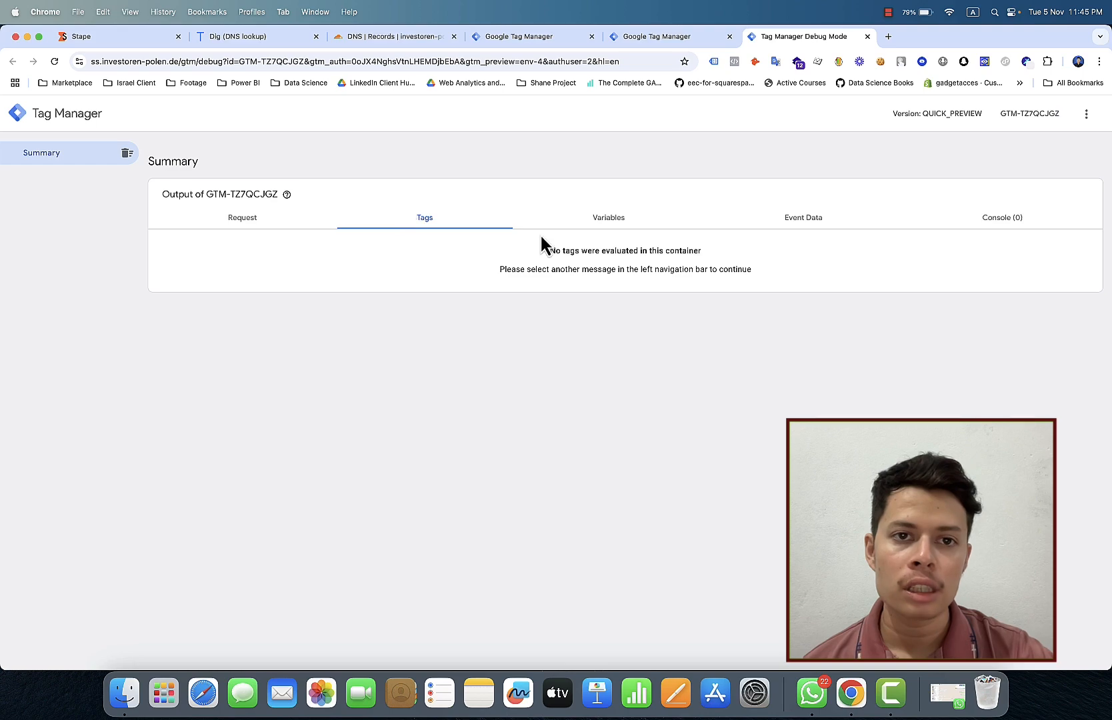
Step: Switch back to Stape and review the investors-poland server container's domain, settings and overview
left_click(155, 39)
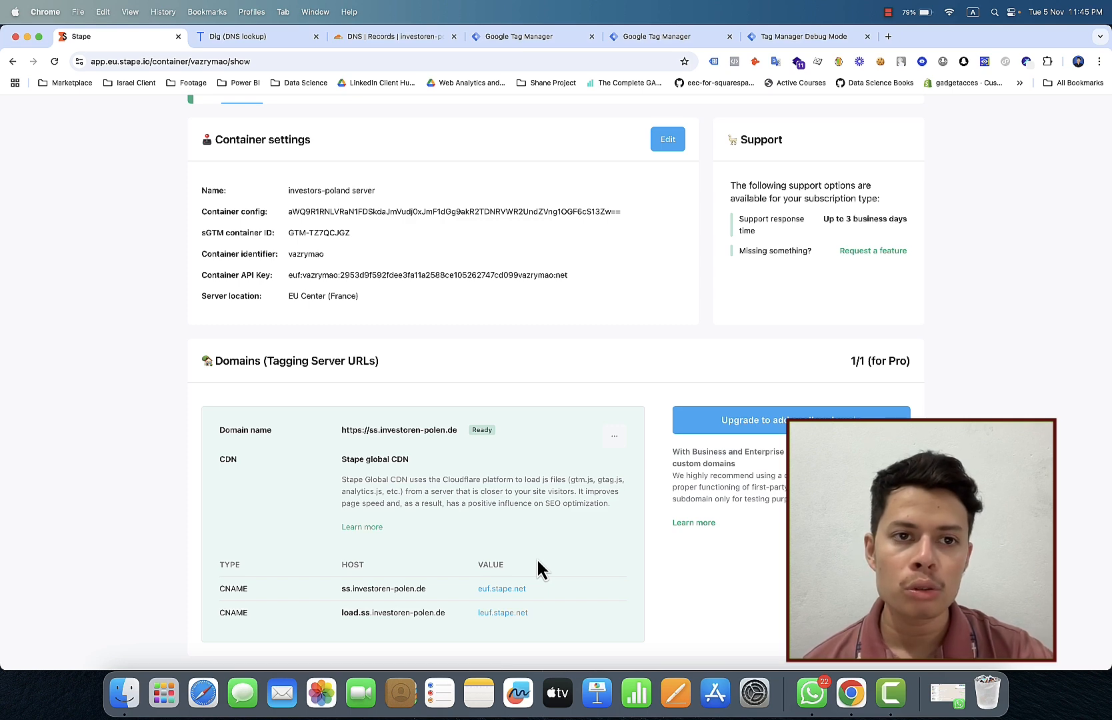
scroll(538, 562, "up", 5)
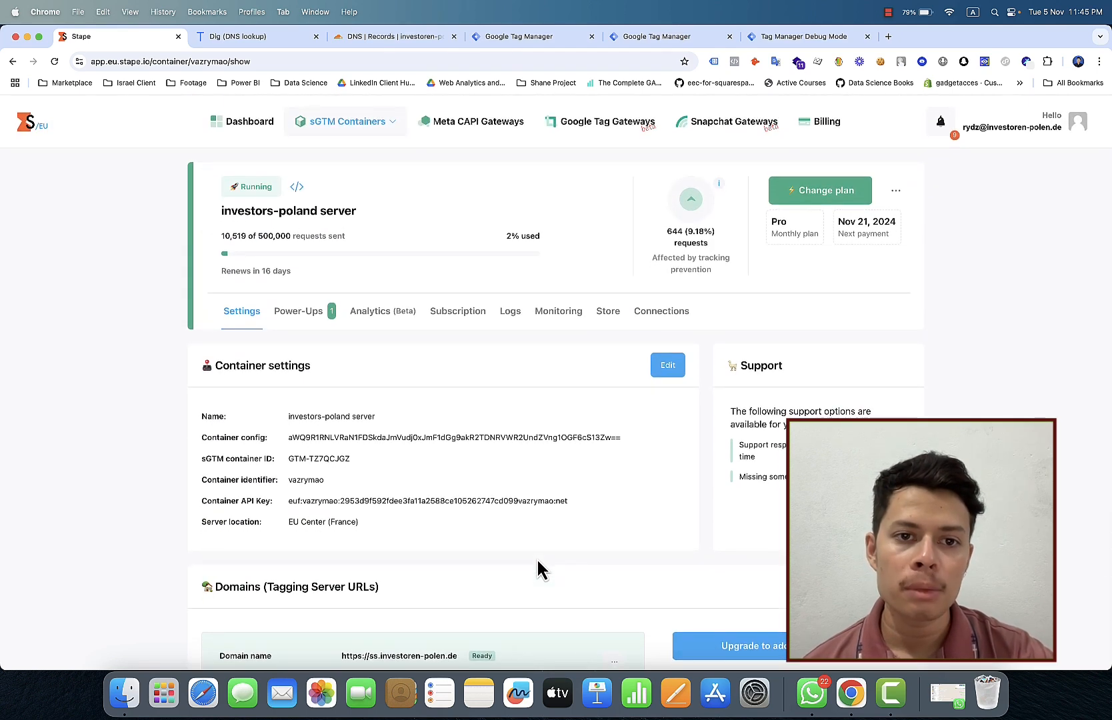